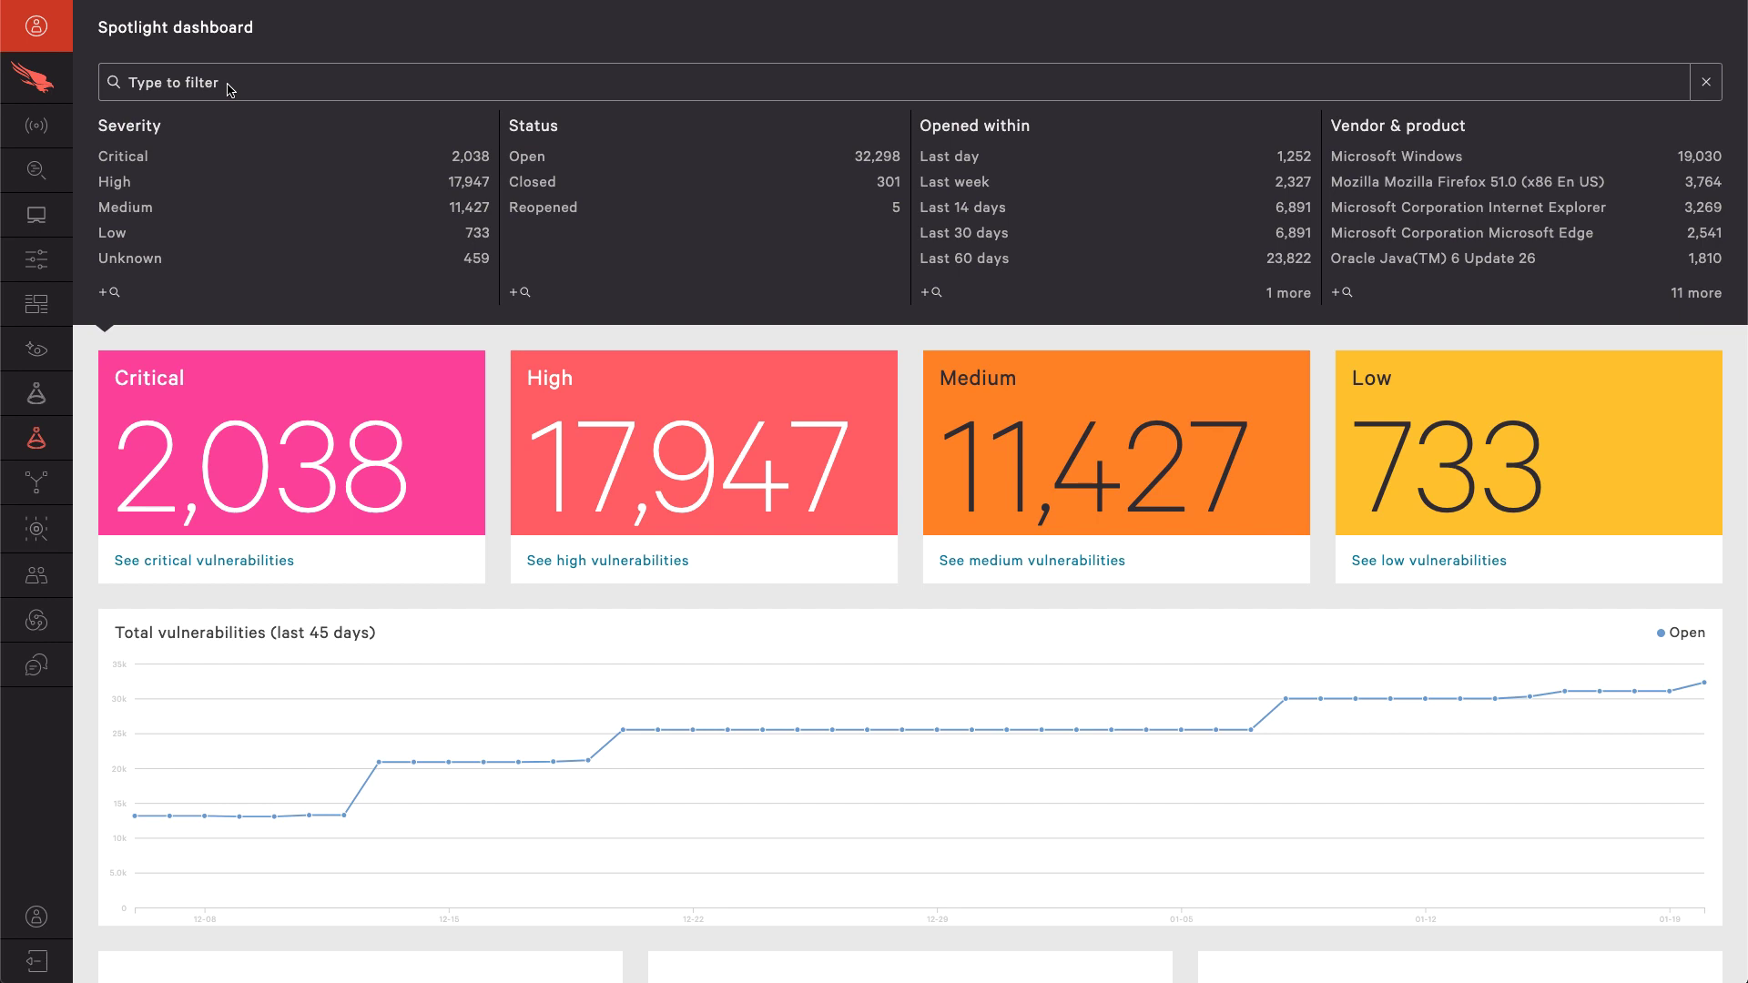
- Filter the Spotlight dashboard by CVE ID to CVE-2020-0601
{"action": "left_click", "coordinate": [229, 87]}
{"action": "left_click", "coordinate": [146, 191]}
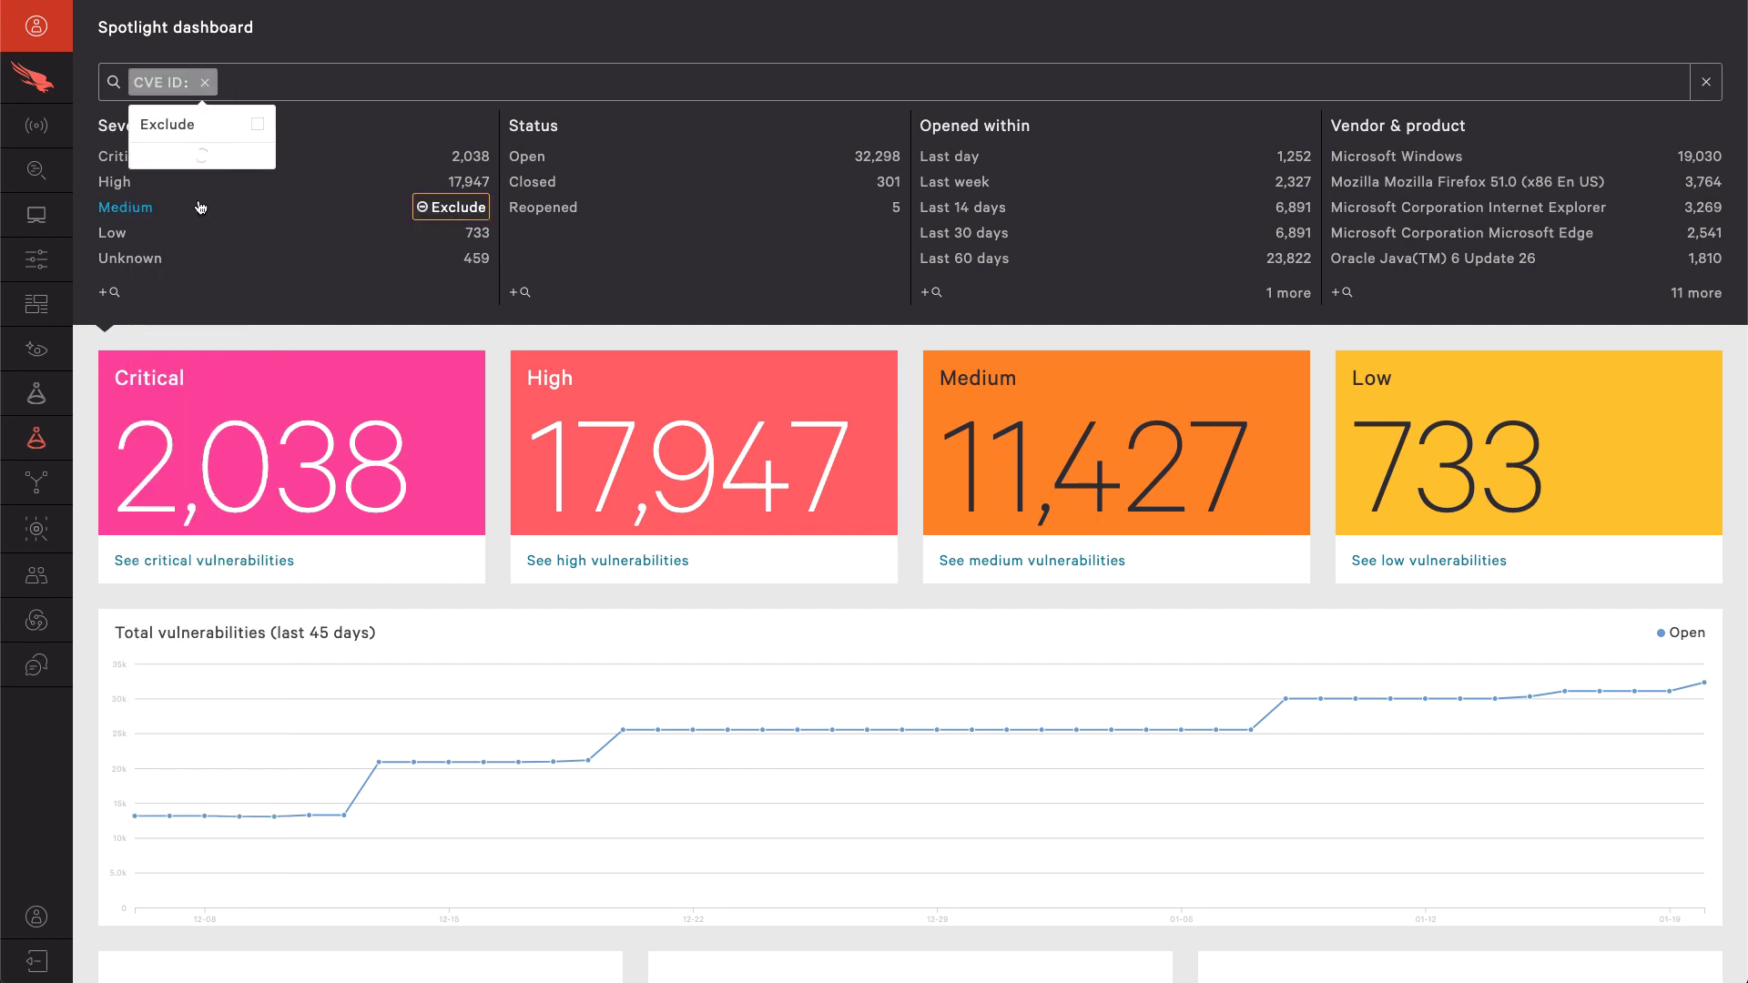
{"action": "type", "text": "2020"}
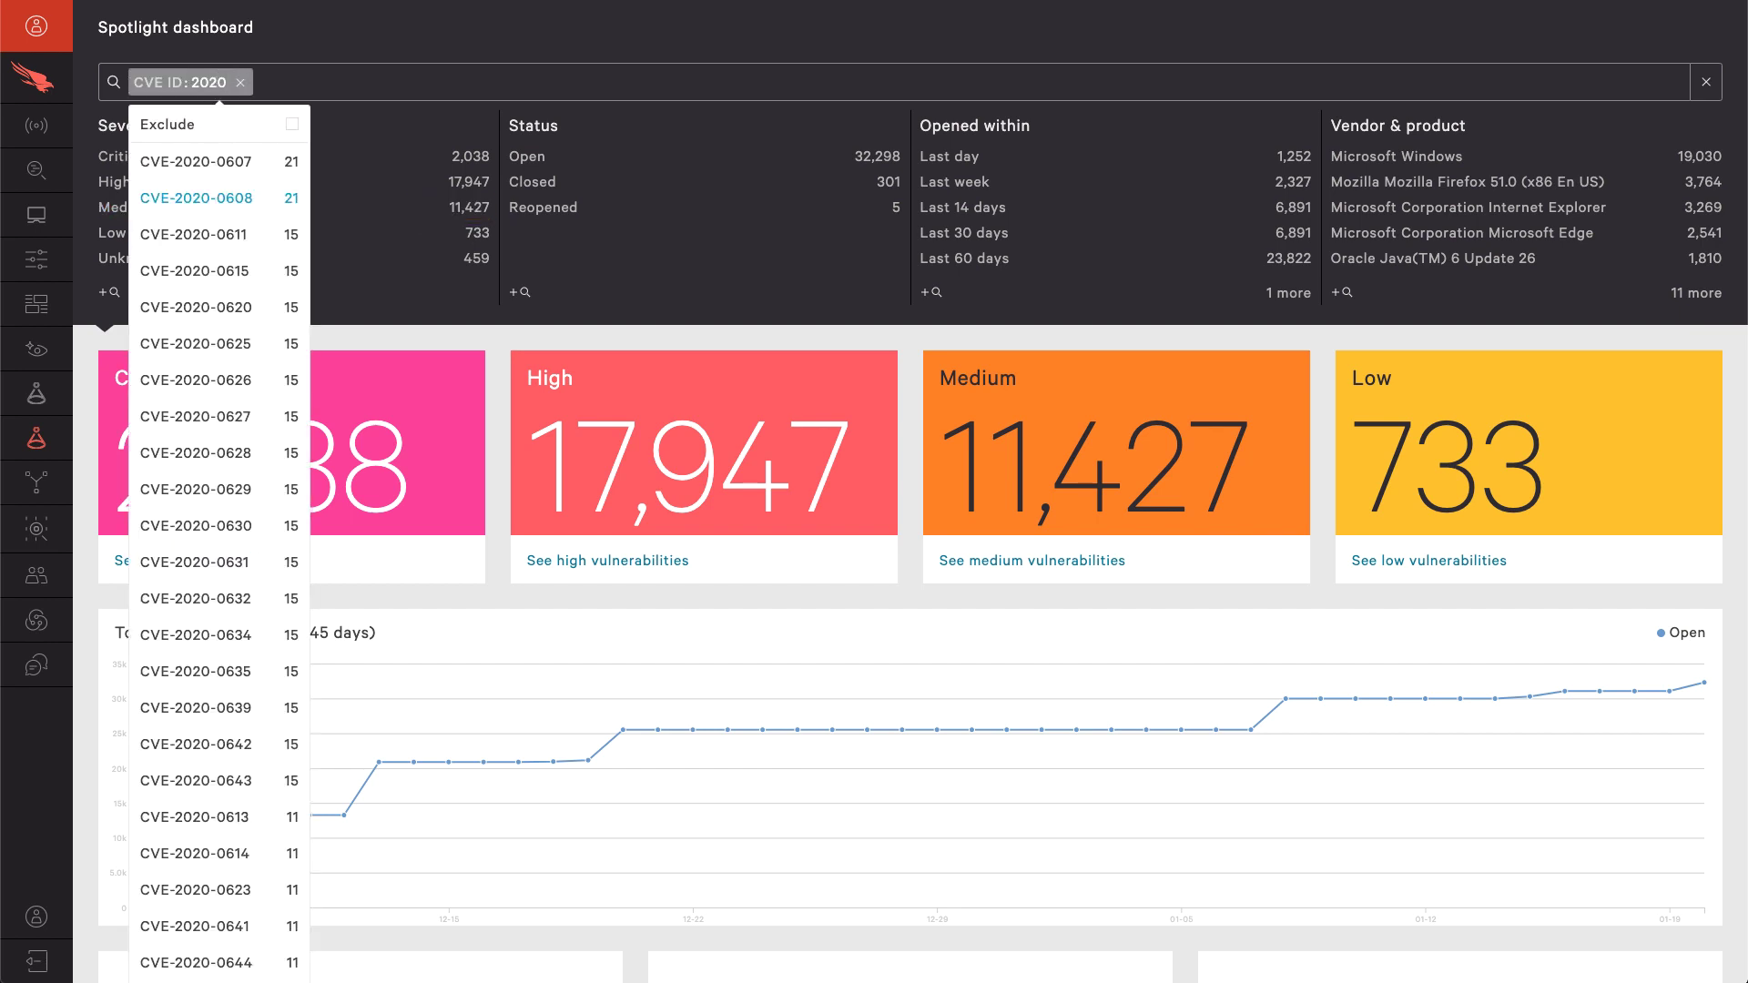
{"action": "type", "text": "-0601"}
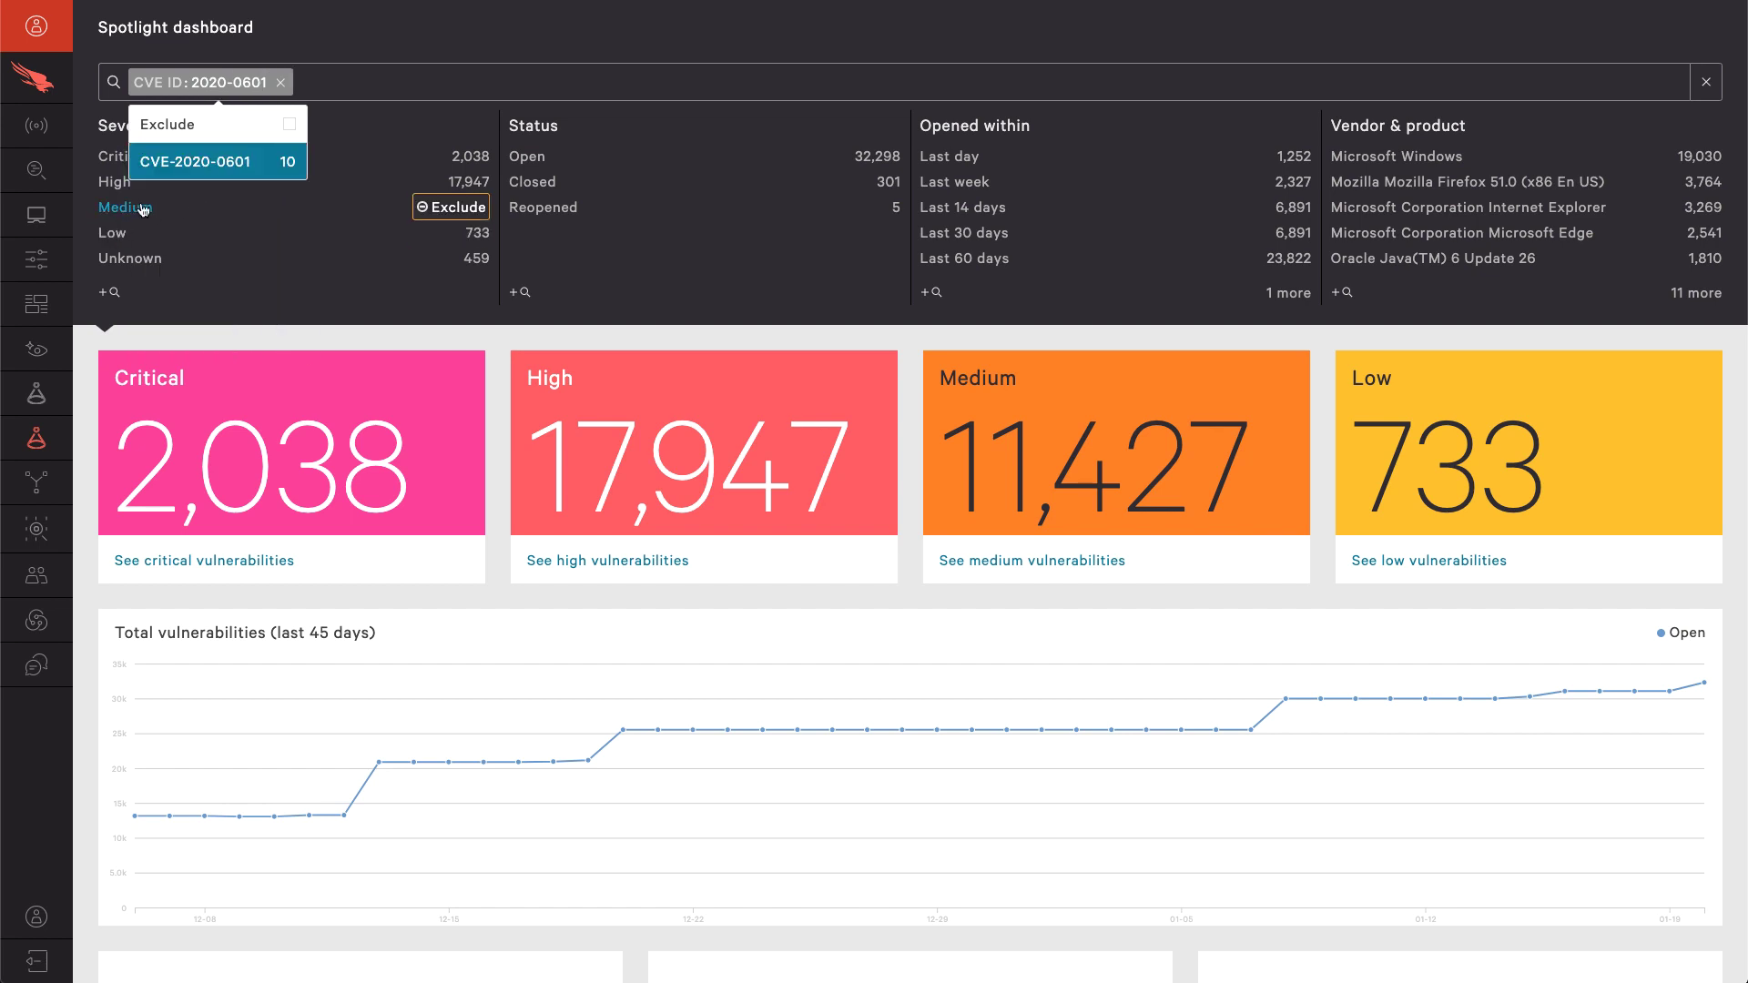
{"action": "left_click", "coordinate": [208, 165]}
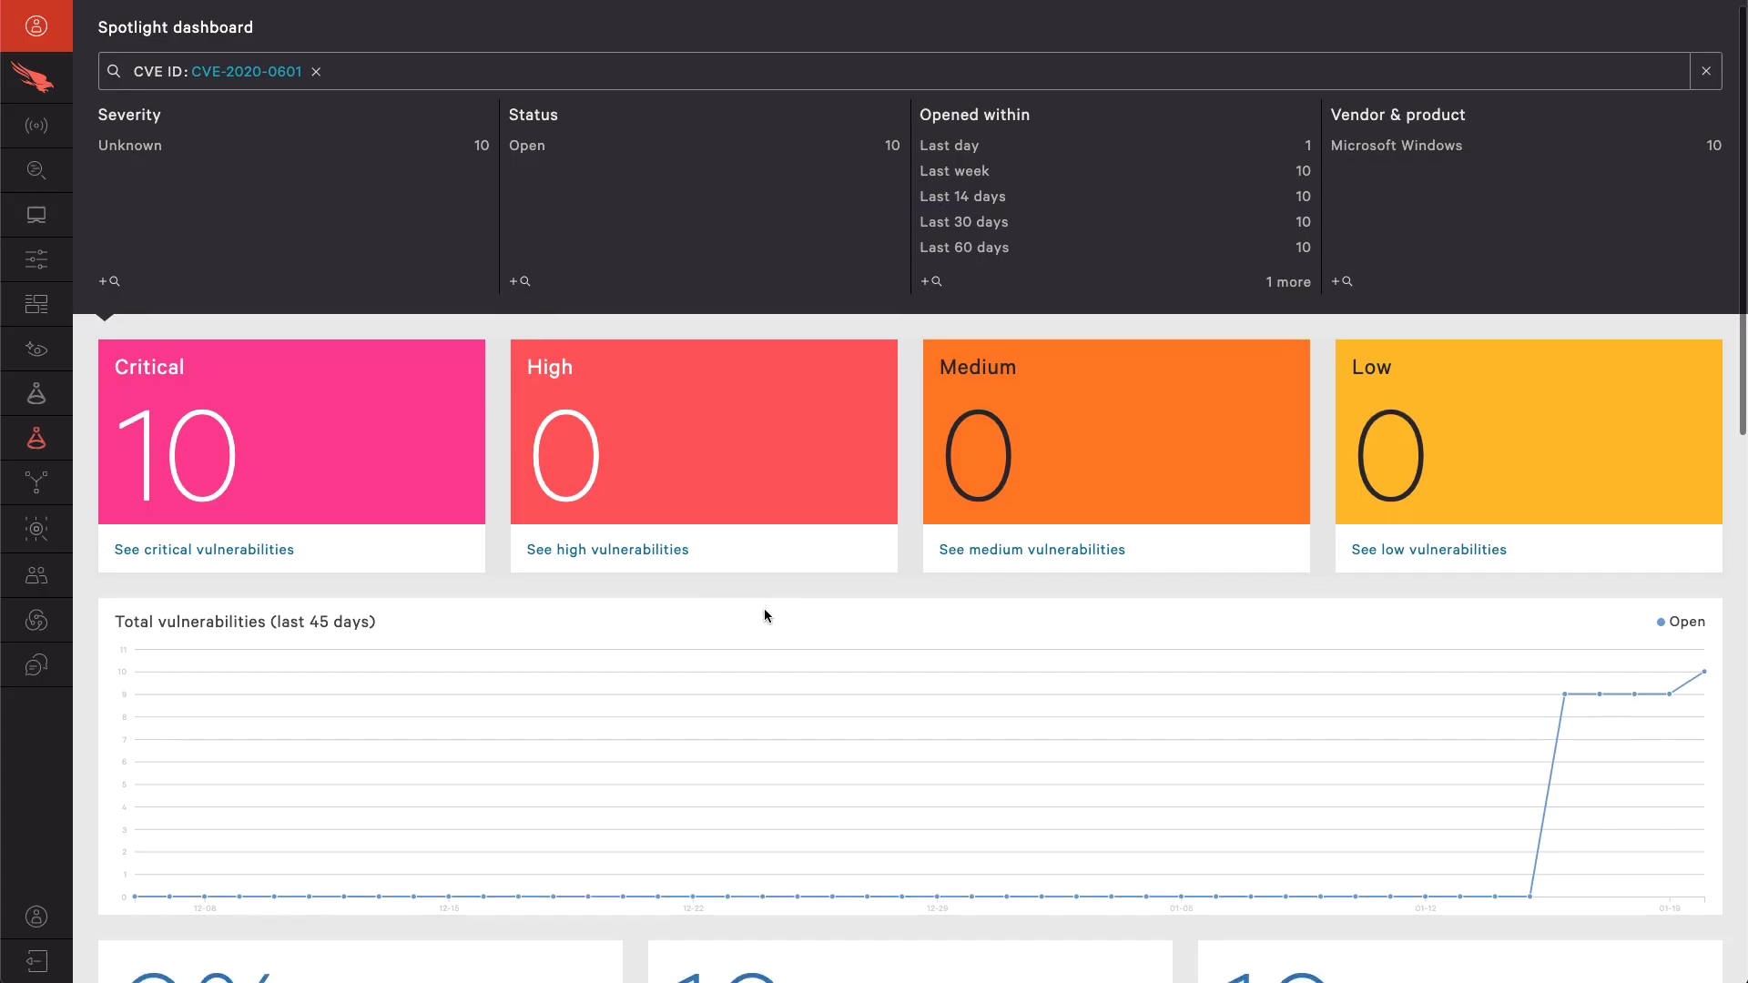
- Open the Vulnerabilities list of the 10 hosts affected by CVE-2020-0601
{"action": "scroll", "coordinate": [764, 614], "scroll_direction": "down", "scroll_amount": 3}
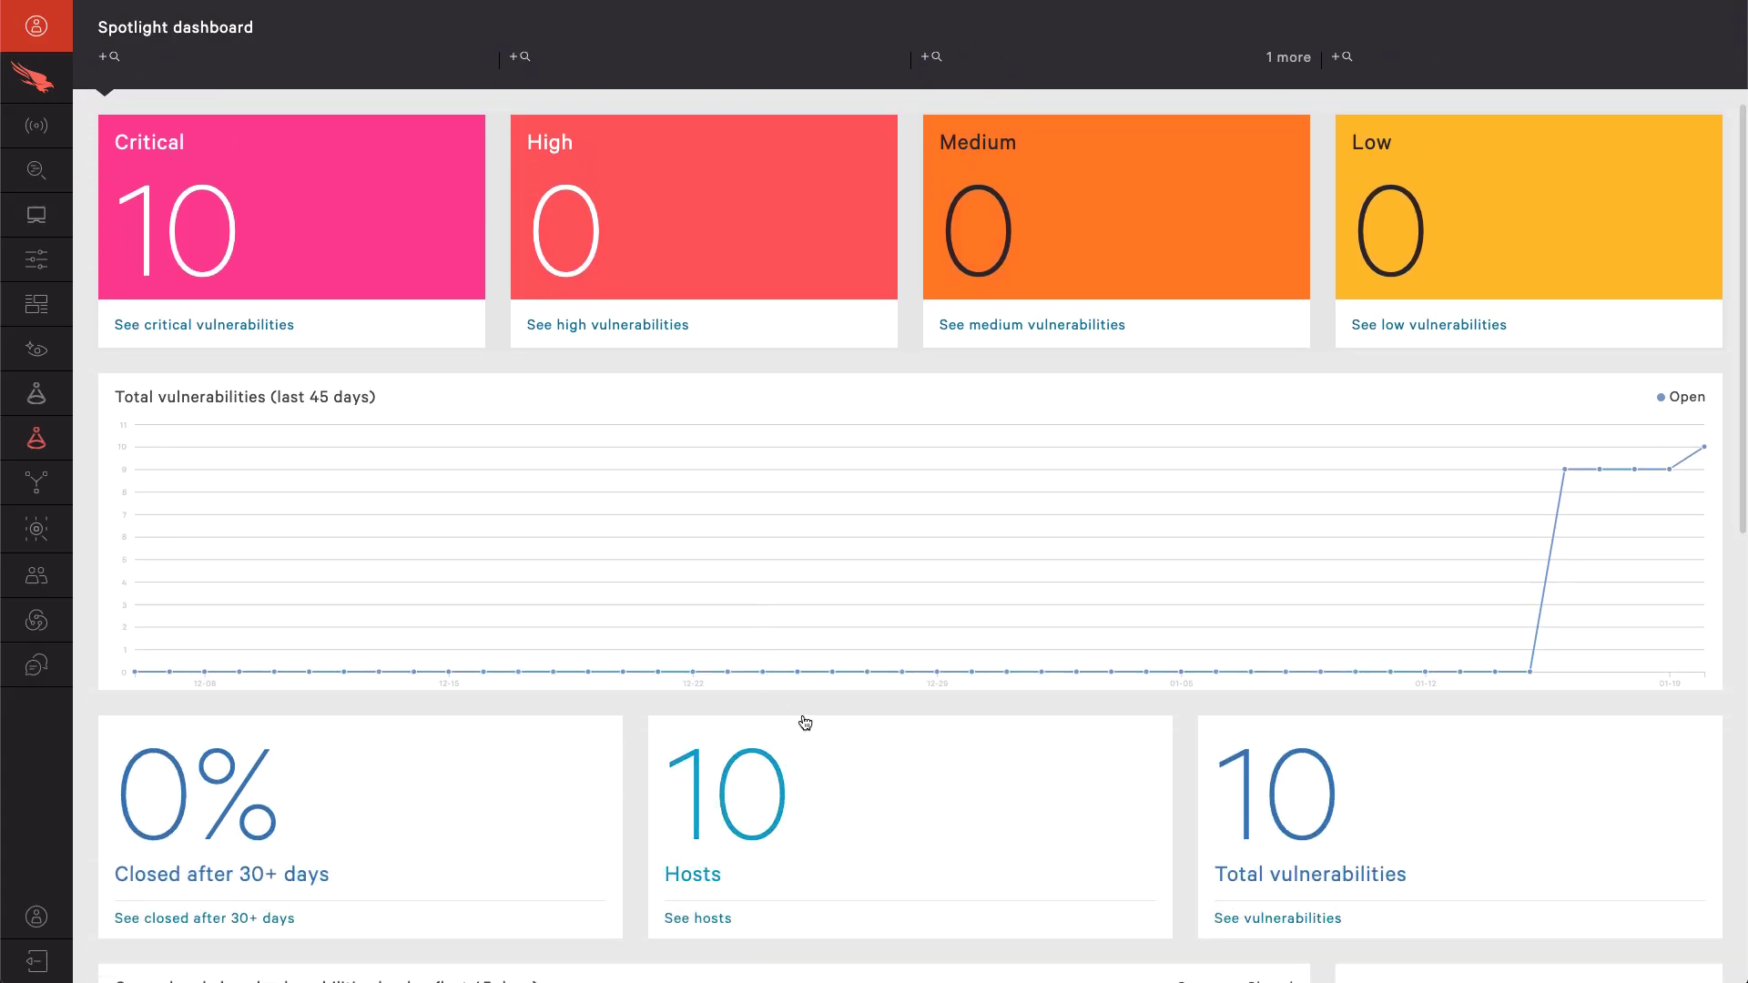
{"action": "scroll", "coordinate": [1411, 683], "scroll_direction": "down", "scroll_amount": 3}
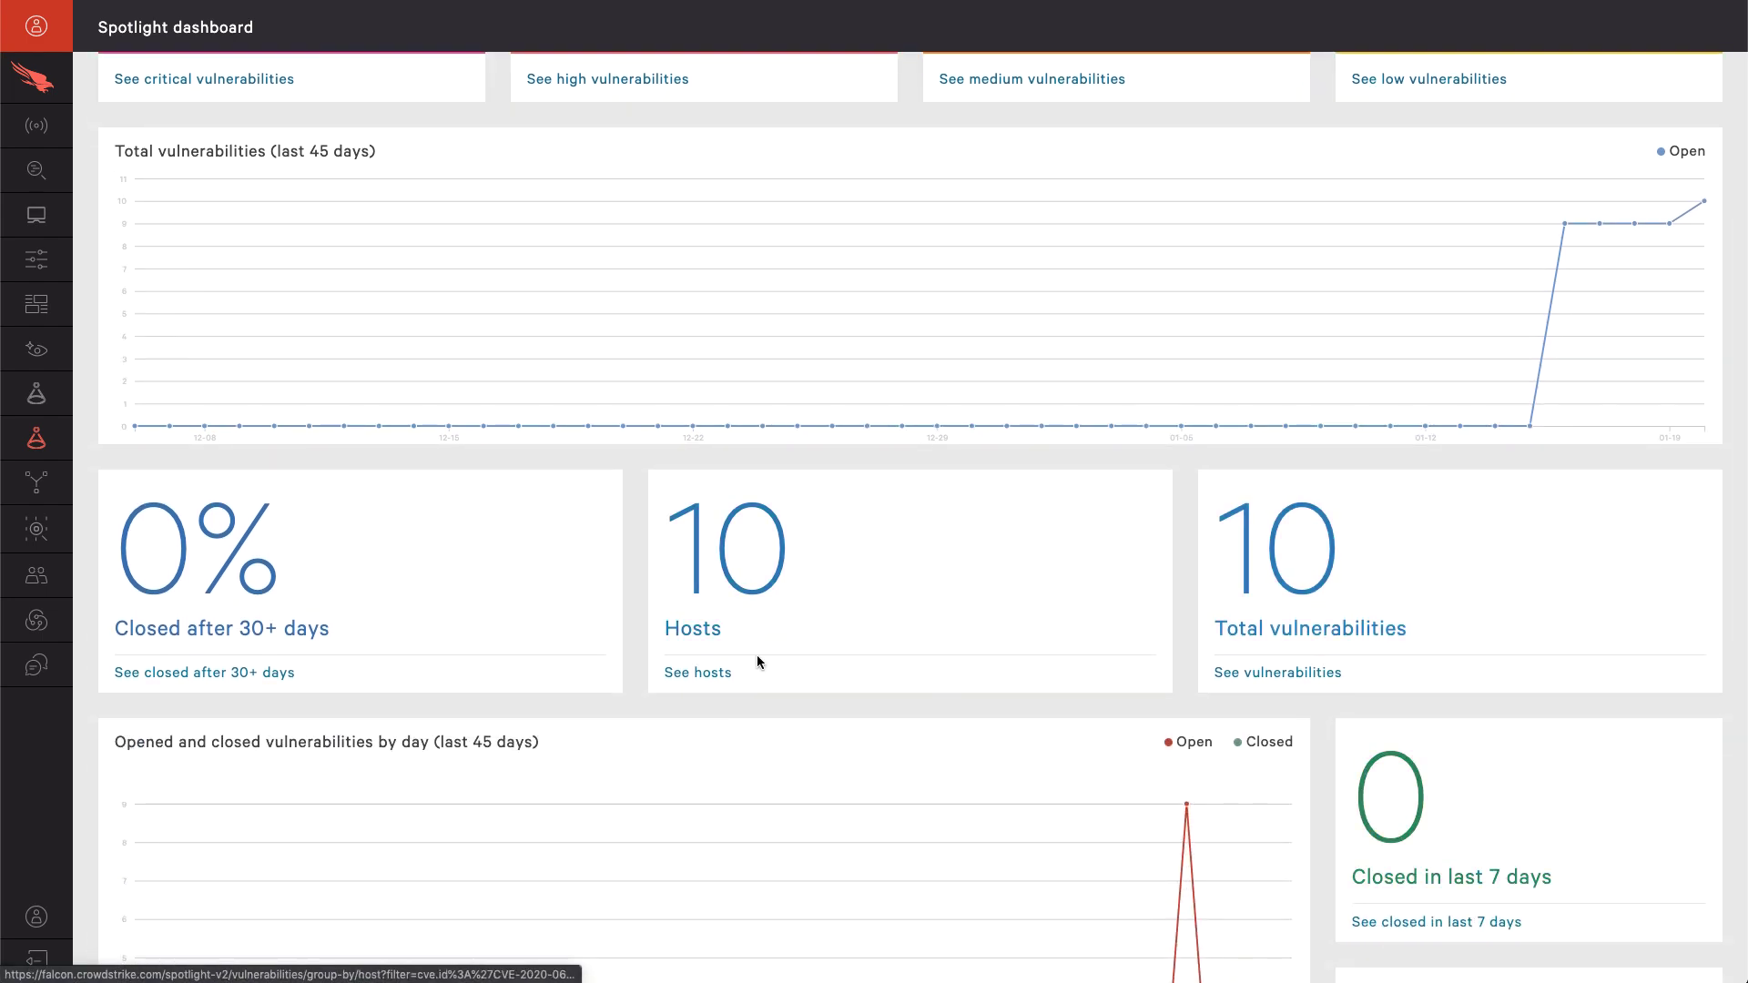
{"action": "left_click", "coordinate": [692, 674]}
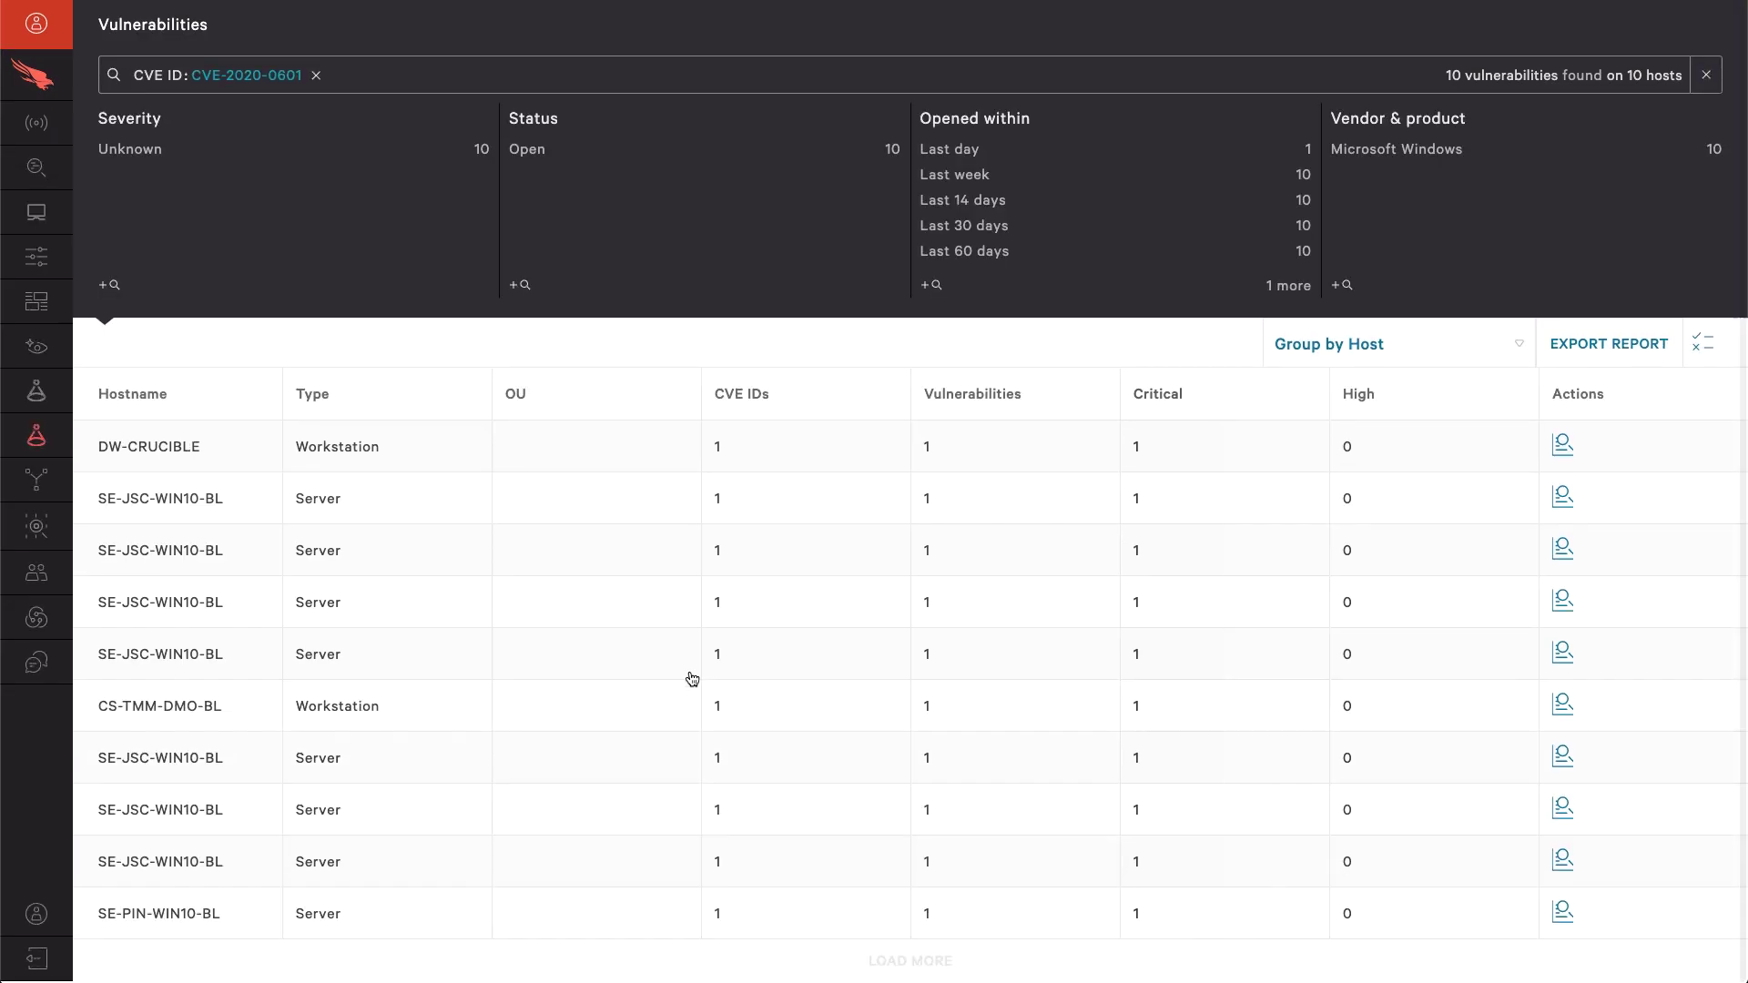
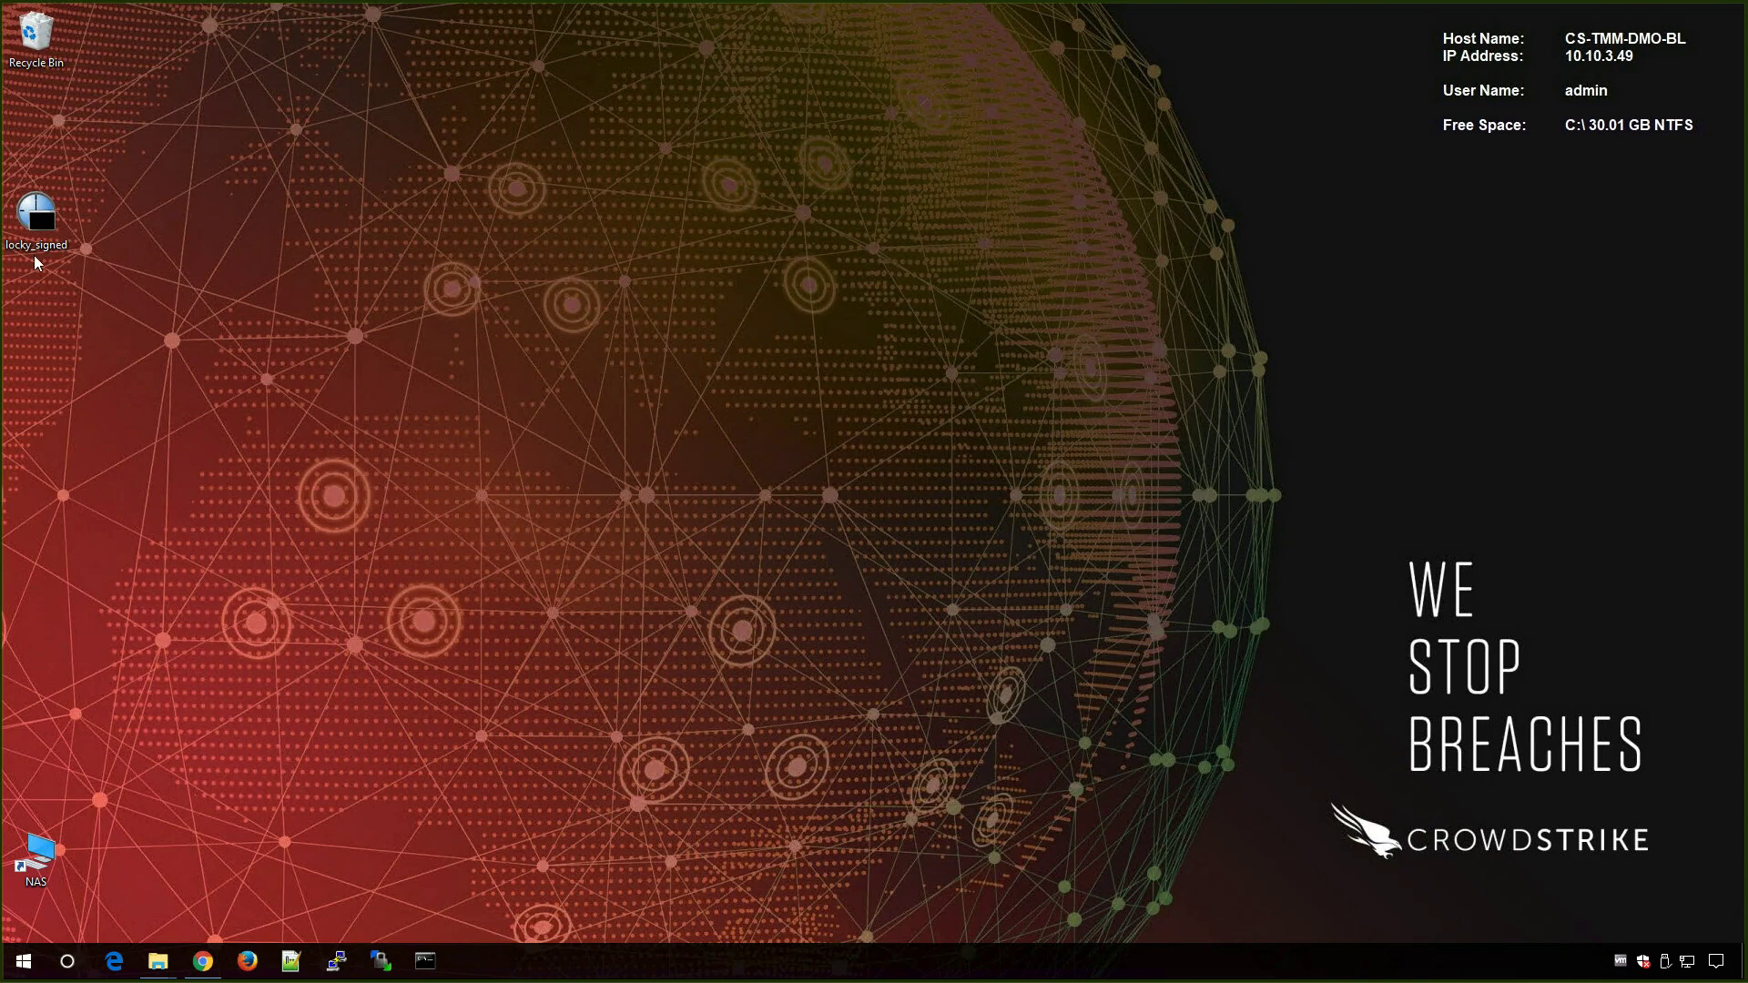
- Launch the locky_signed sample from the desktop and dismiss the access-denied error Falcon triggers
{"action": "double_click", "coordinate": [41, 224]}
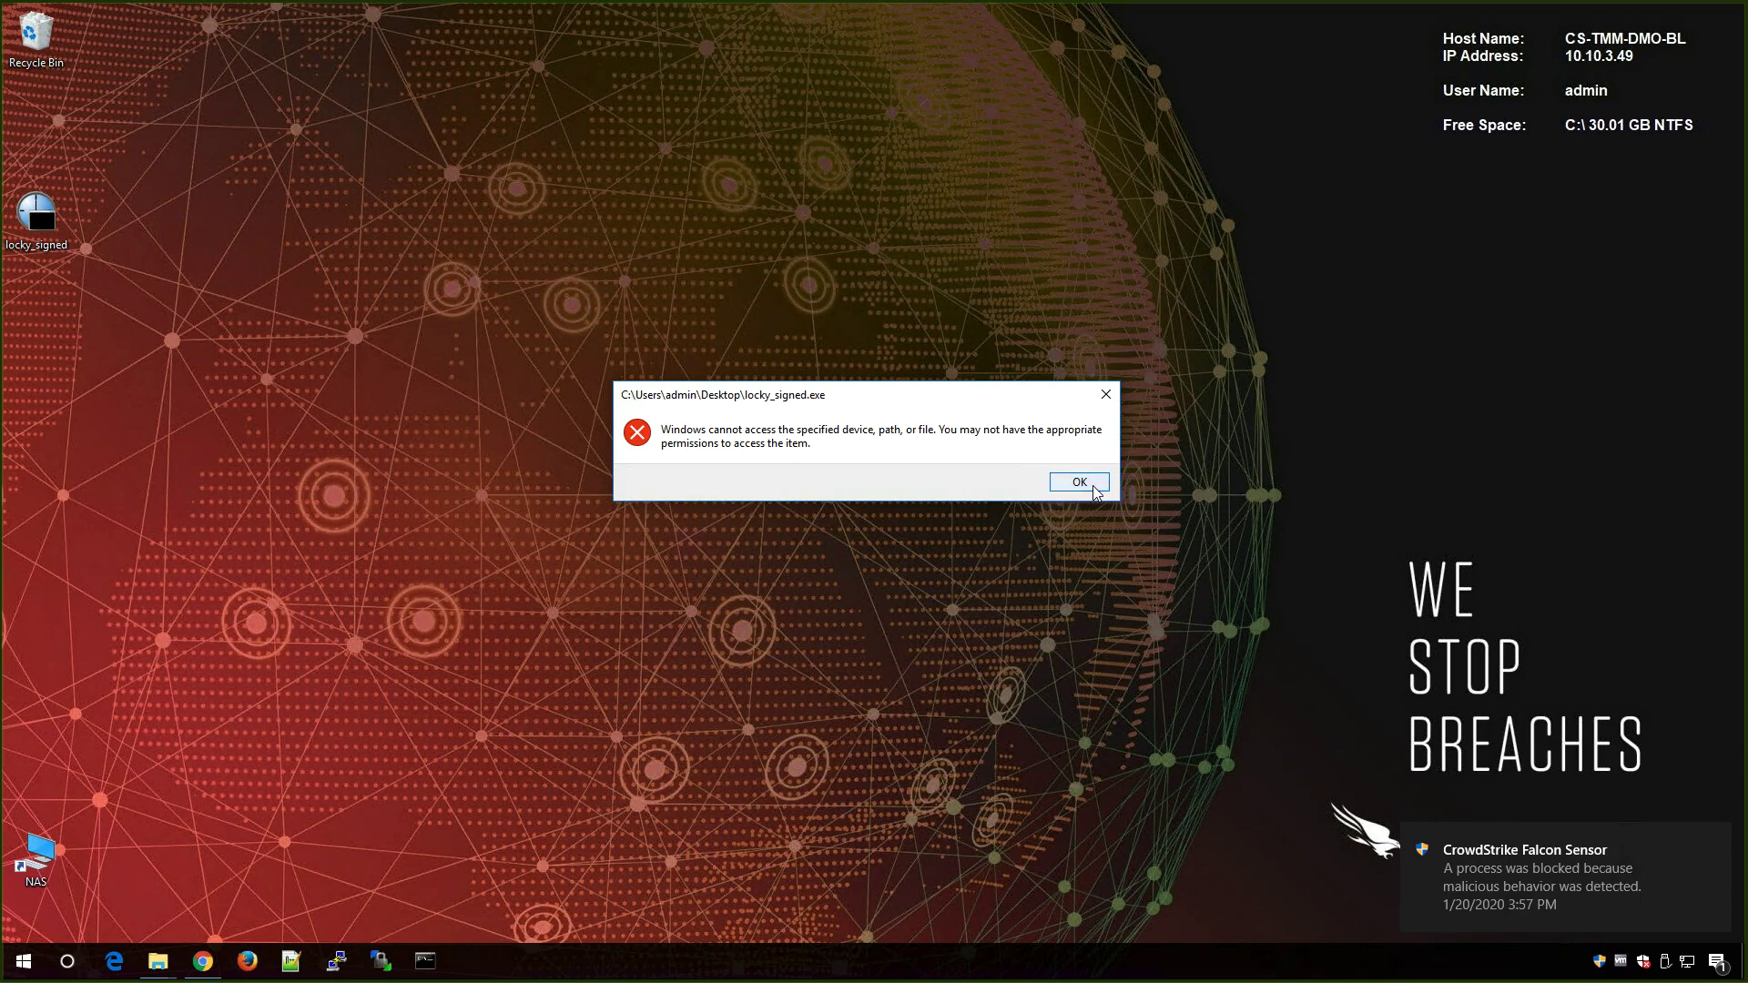
{"action": "left_click", "coordinate": [1094, 487]}
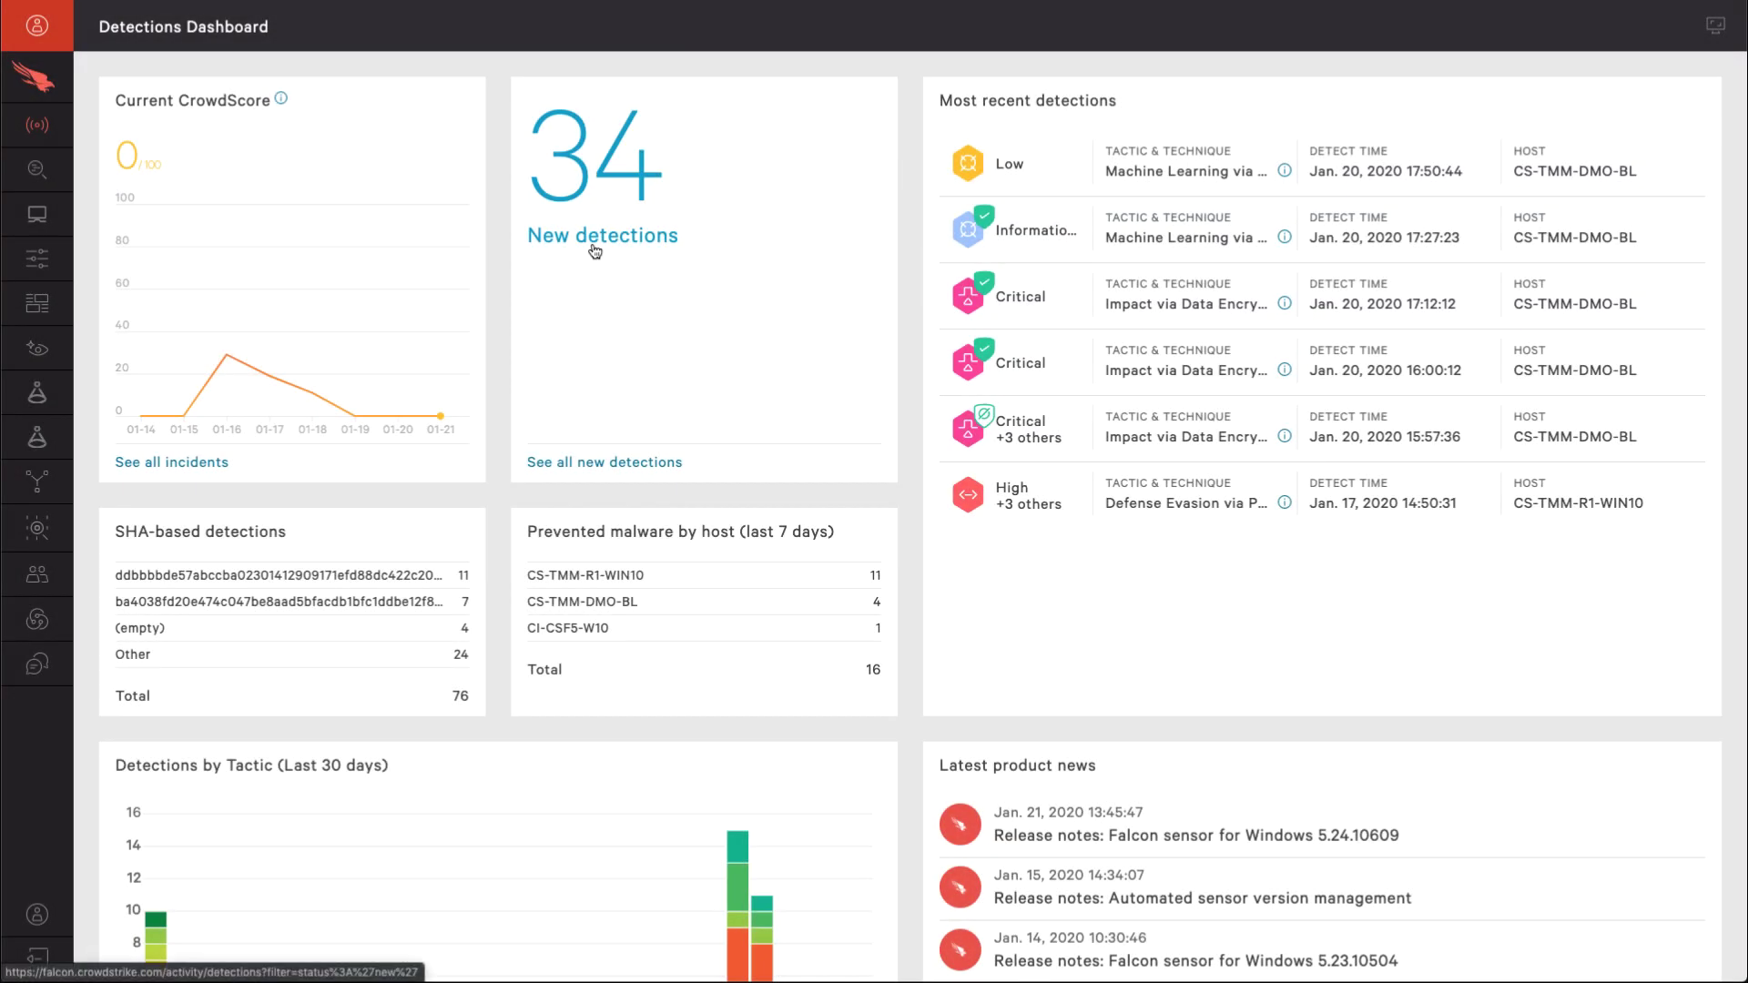
- Open the critical locky_signed.exe detection and review its execution and file details, including the SIGNED field
{"action": "left_click", "coordinate": [592, 246]}
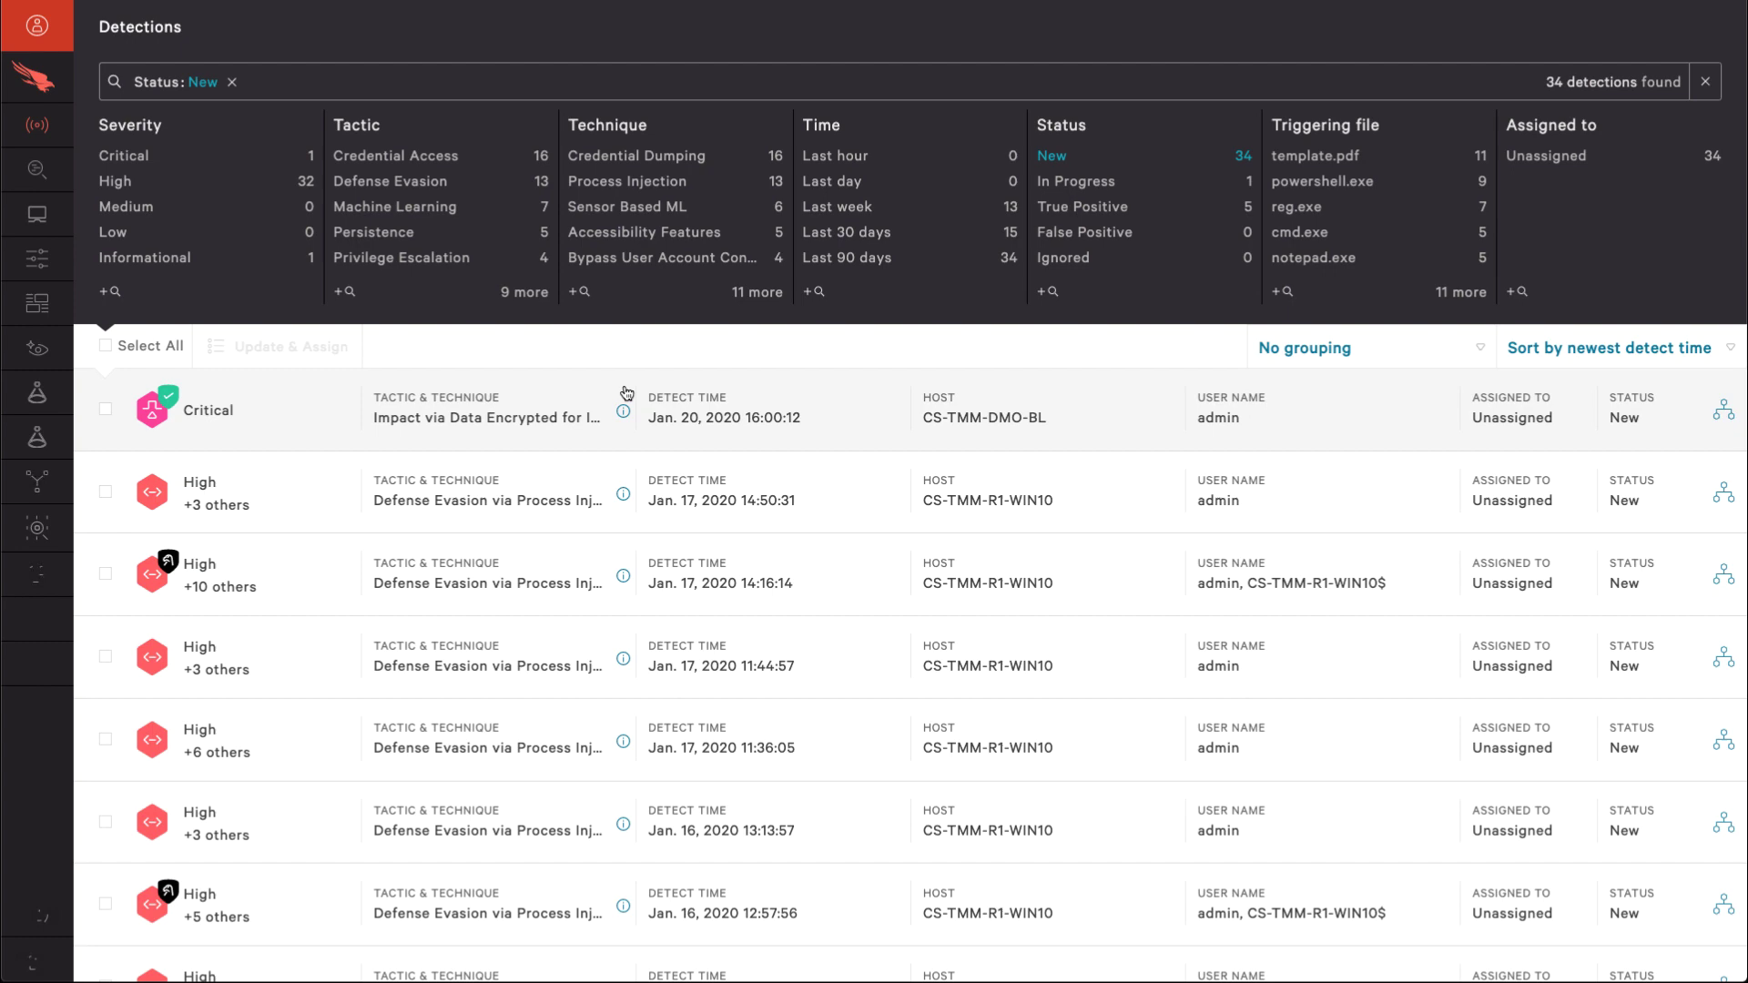
{"action": "left_click", "coordinate": [535, 421]}
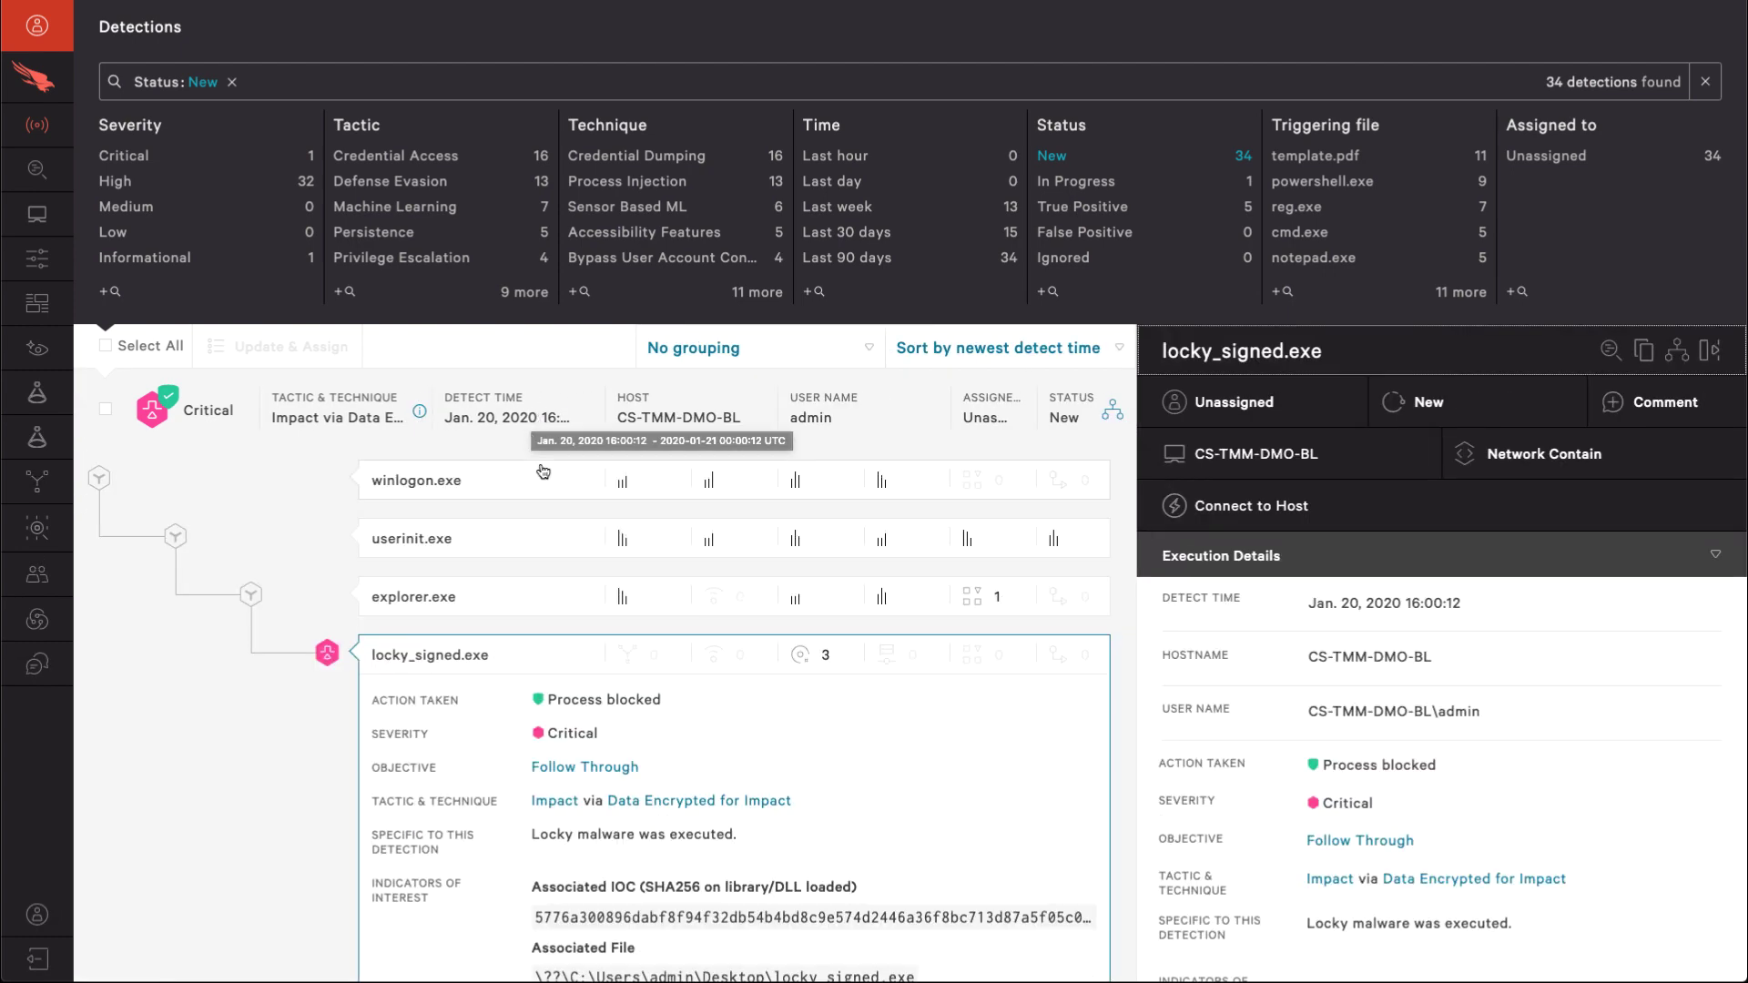
{"action": "scroll", "coordinate": [696, 565], "scroll_direction": "down", "scroll_amount": 1}
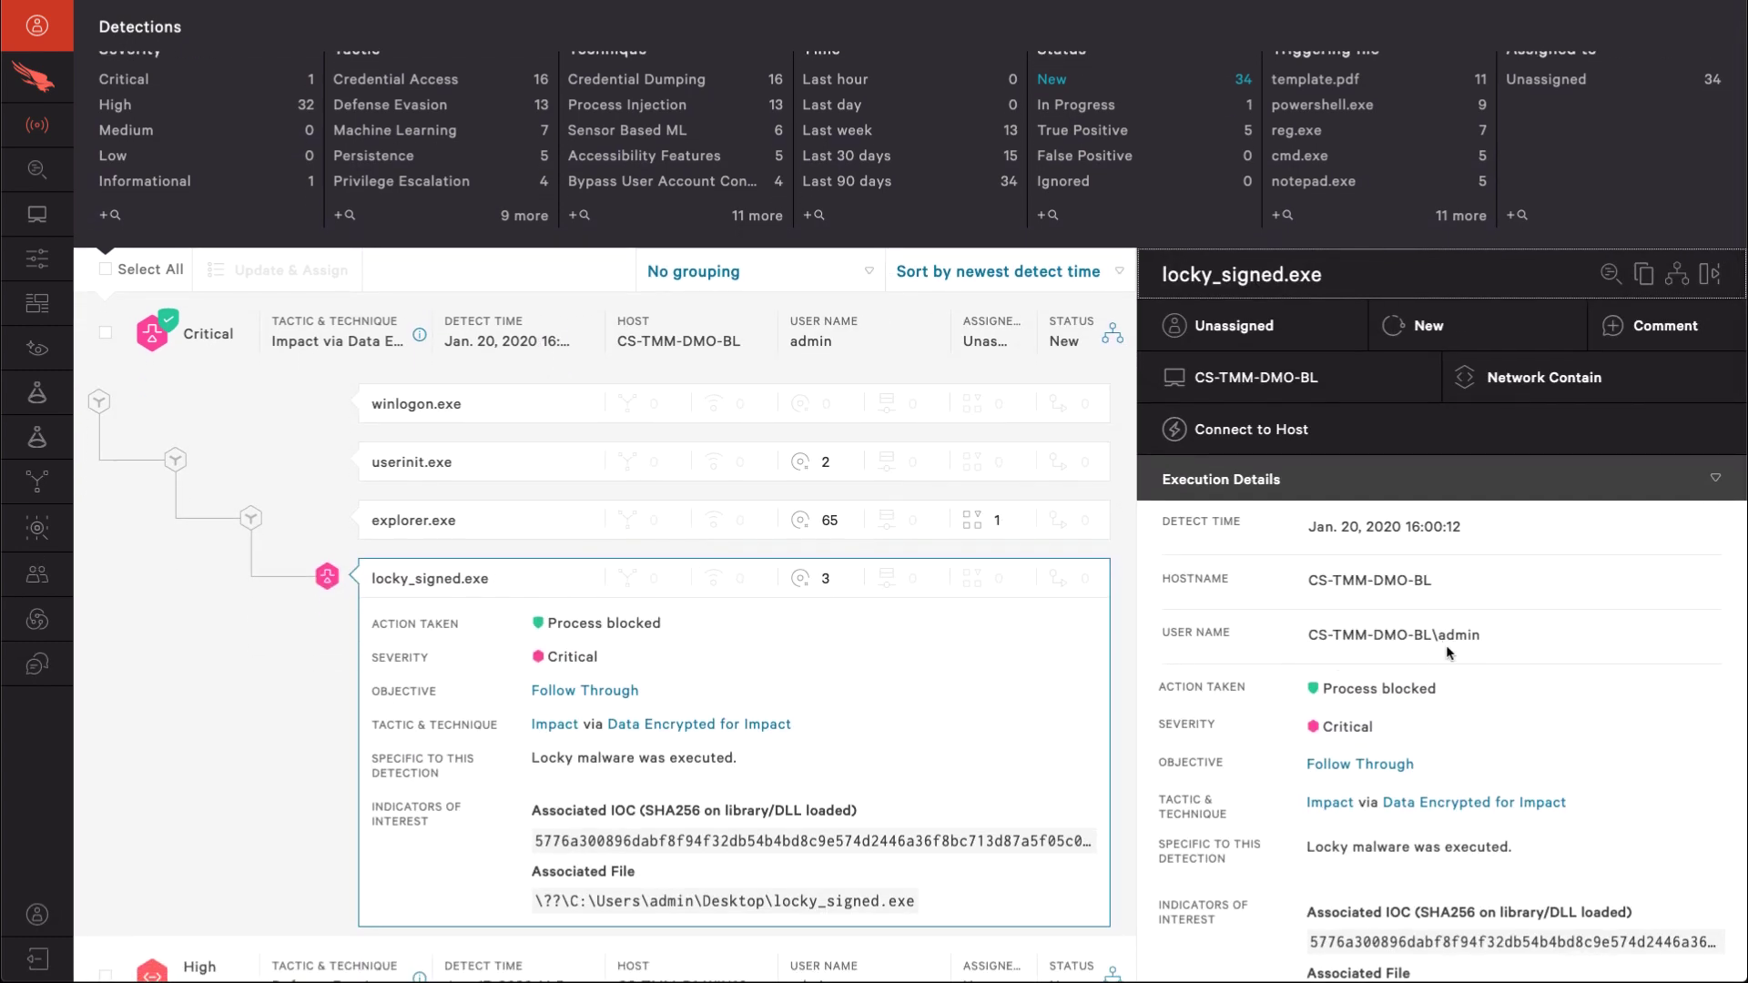
{"action": "scroll", "coordinate": [1445, 644], "scroll_direction": "down", "scroll_amount": 3}
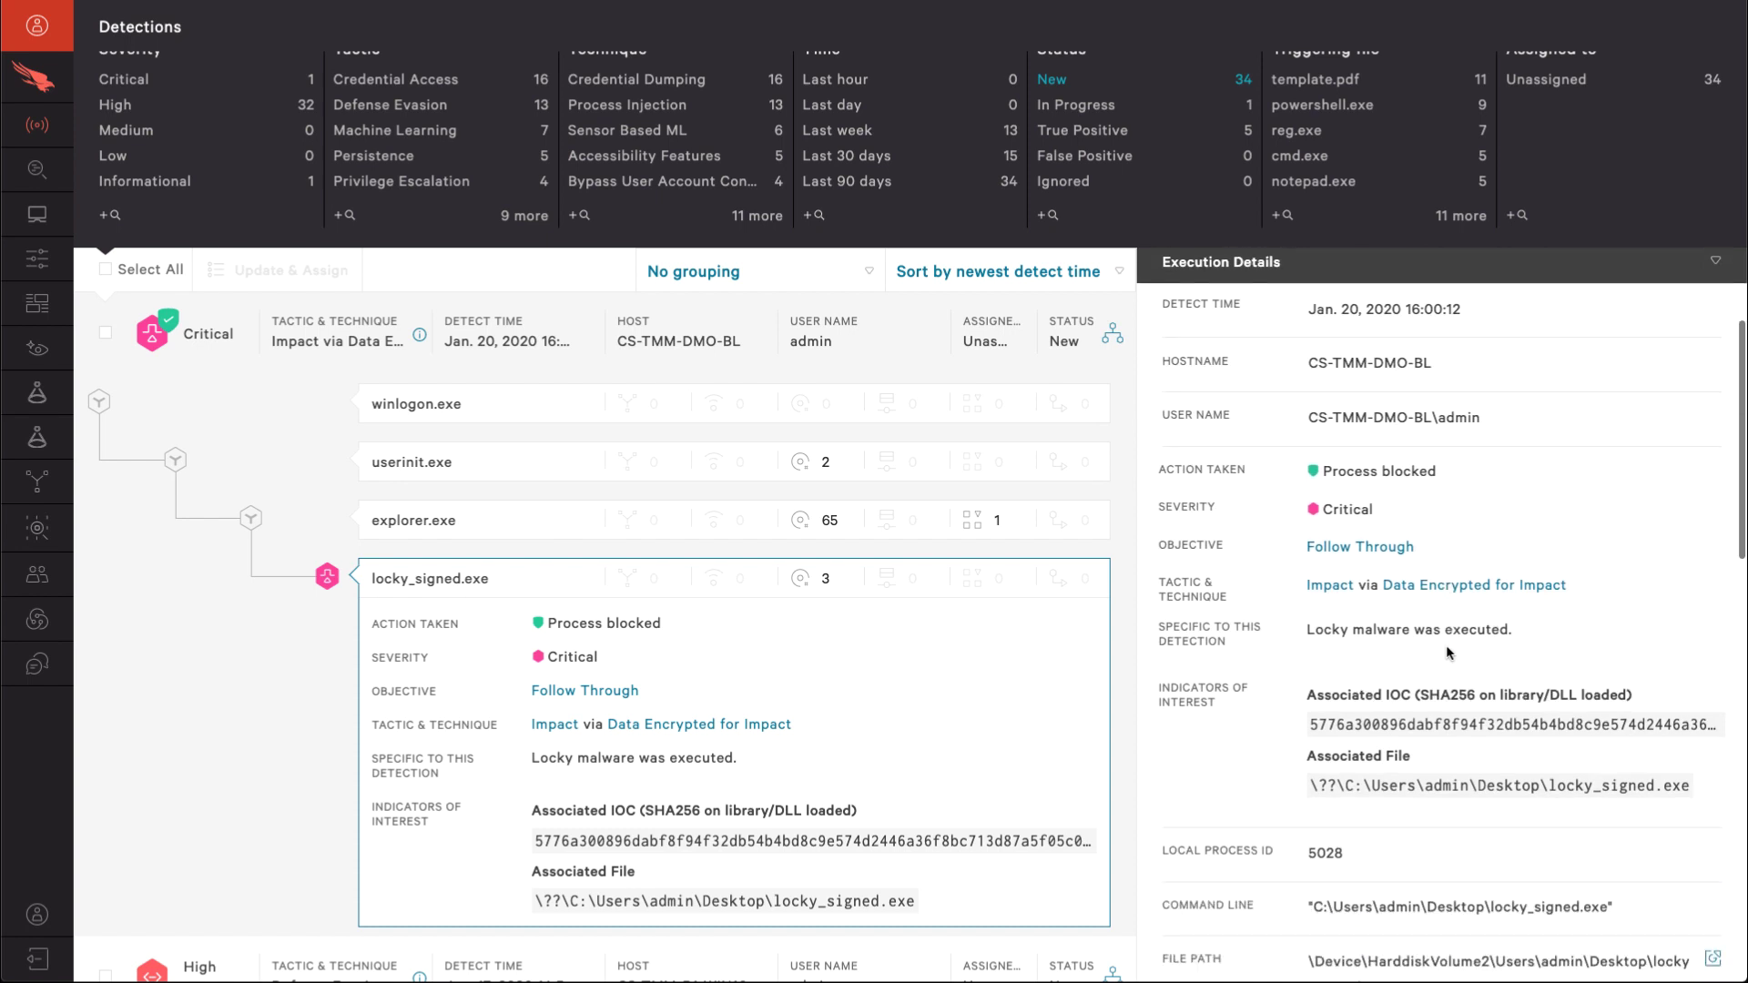
{"action": "scroll", "coordinate": [1447, 653], "scroll_direction": "down", "scroll_amount": 6}
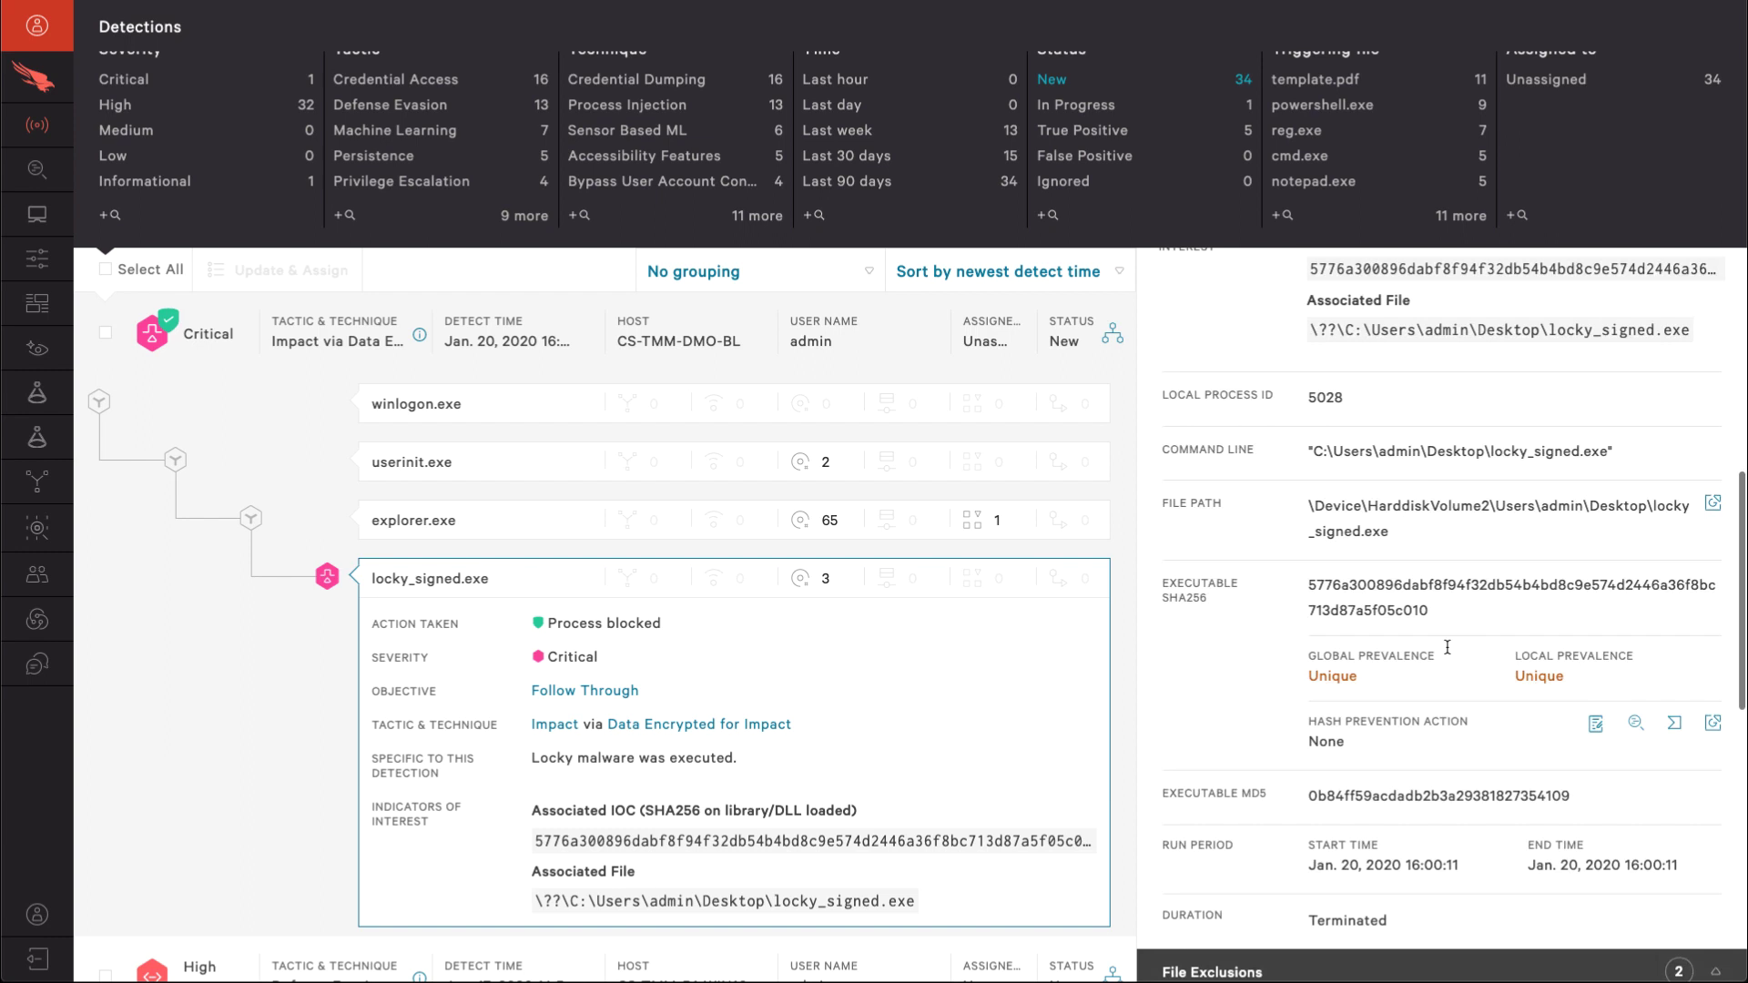
{"action": "scroll", "coordinate": [1448, 648], "scroll_direction": "down", "scroll_amount": 4}
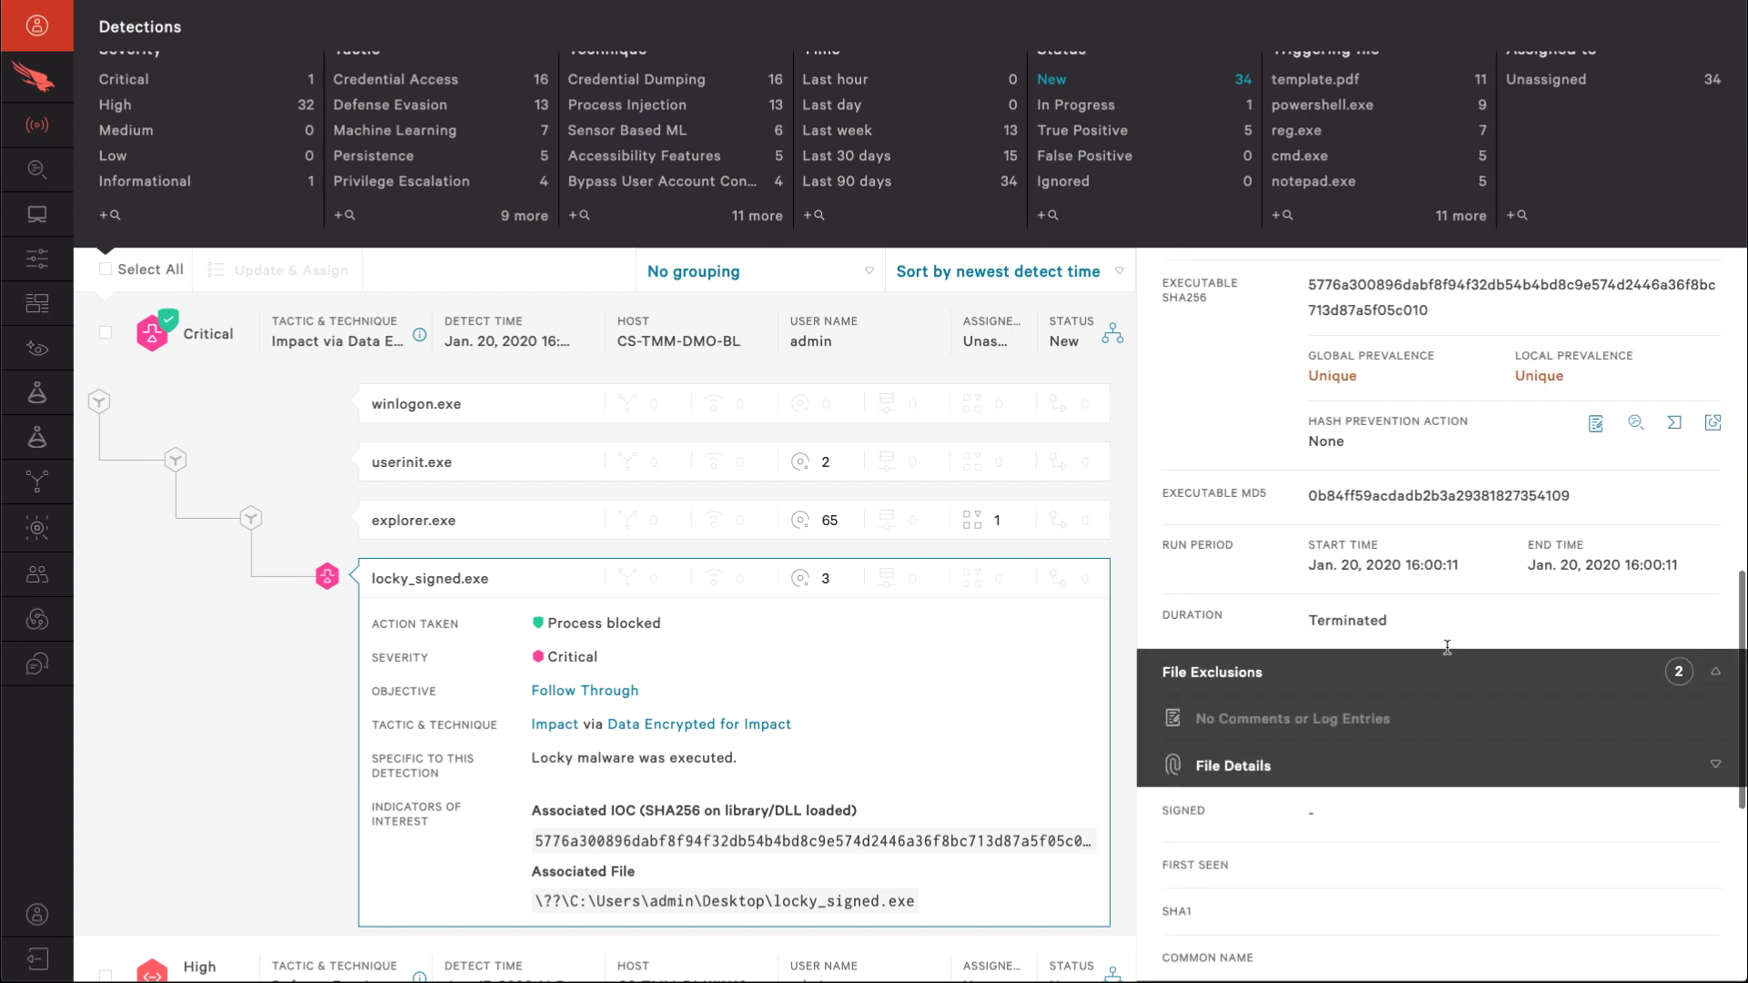
{"action": "left_click_drag", "start_coordinate": [1222, 765], "coordinate": [1163, 761]}
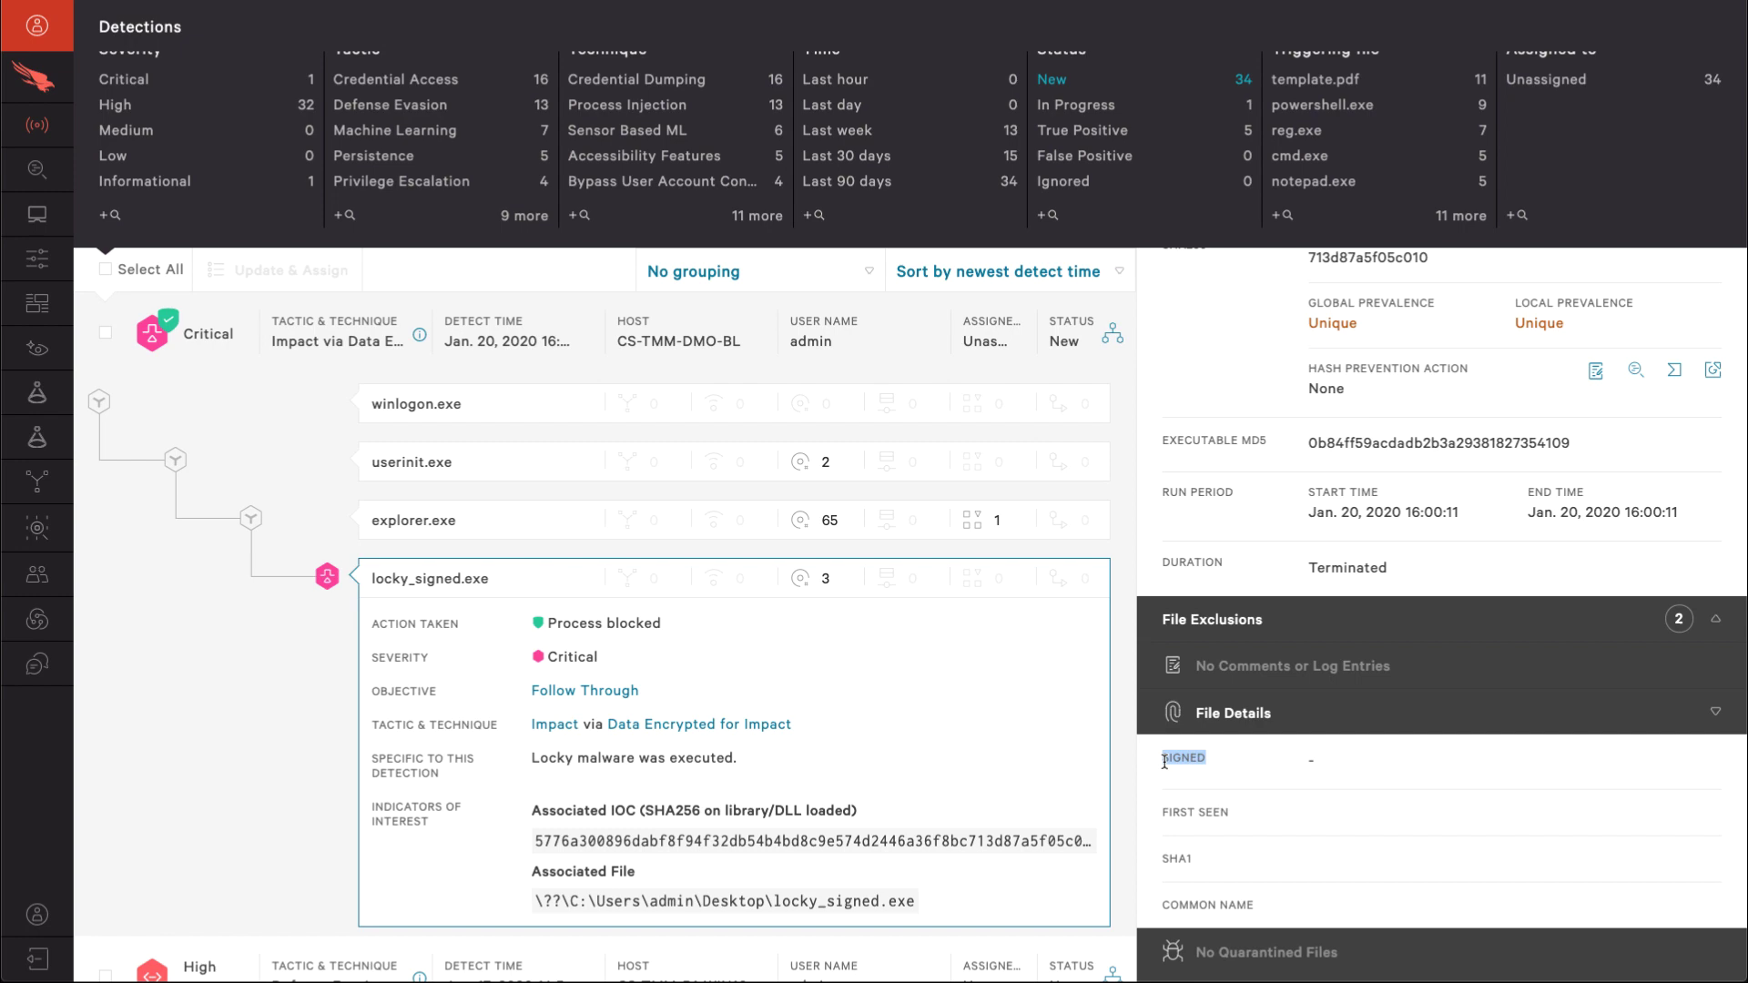
{"action": "left_click", "coordinate": [1216, 769]}
{"action": "scroll", "coordinate": [1220, 729], "scroll_direction": "up", "scroll_amount": 15}
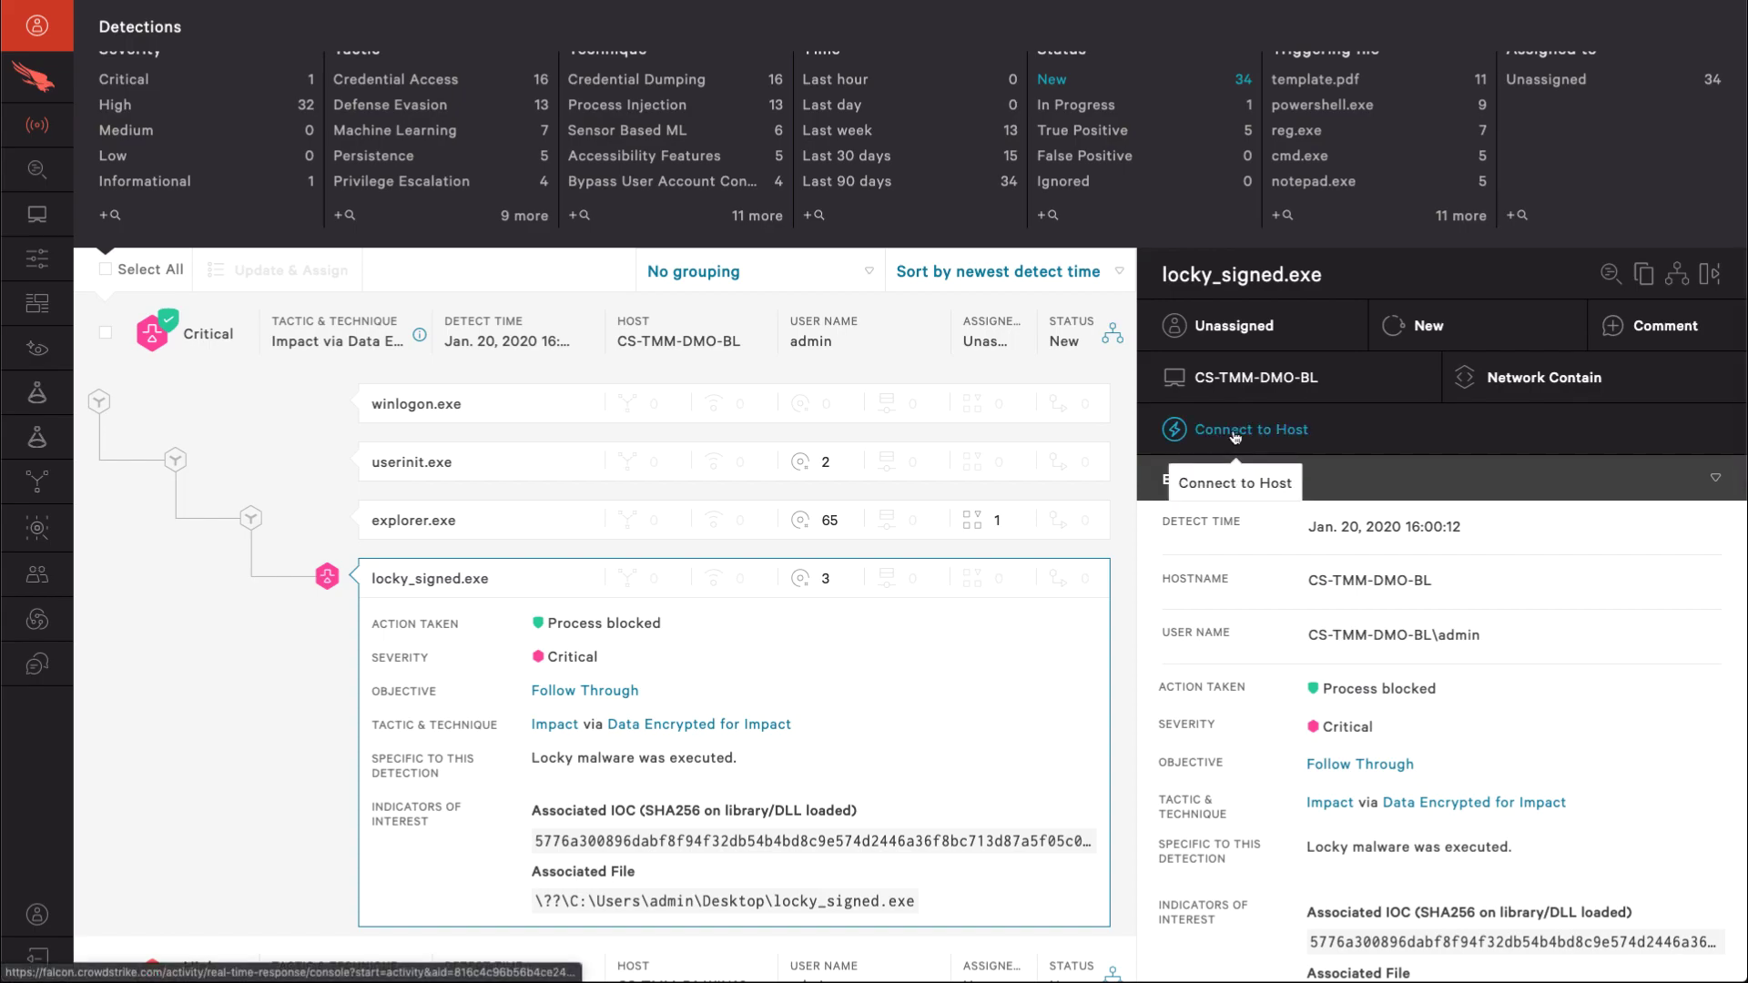
- Connect to the host, list its directory with ls, and push windows10.0-kb4534276-x64.msu
{"action": "left_click", "coordinate": [1235, 438]}
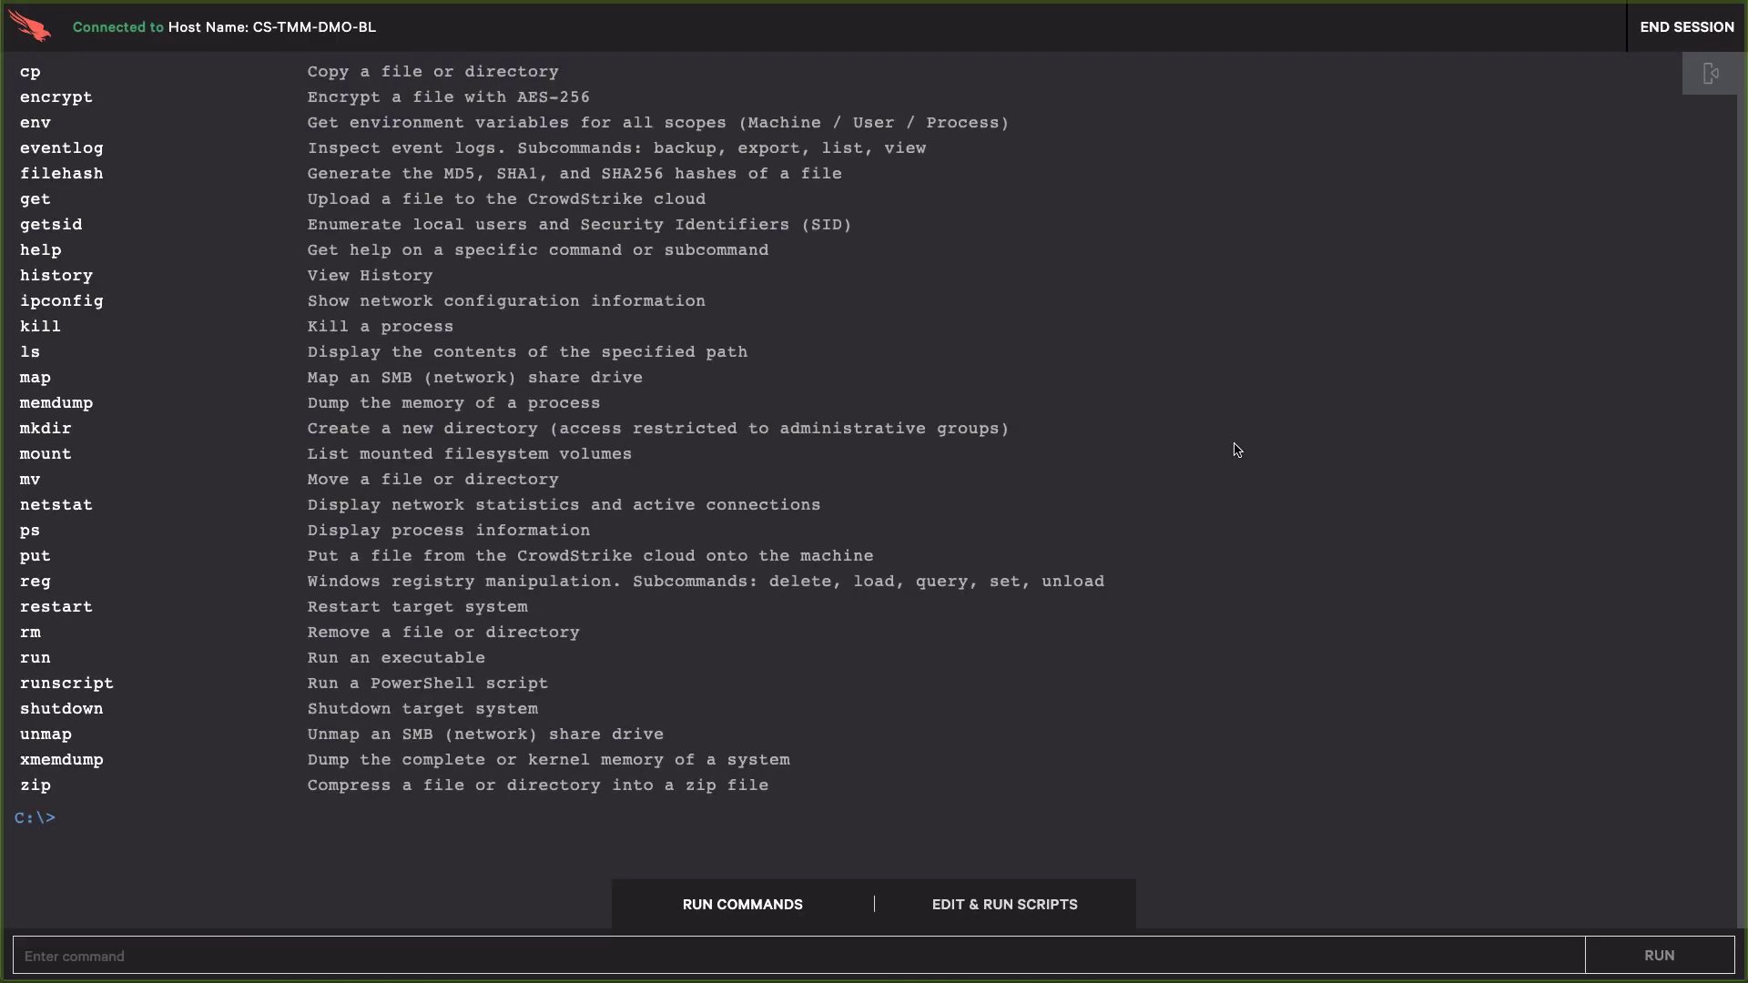
{"action": "left_click", "coordinate": [233, 957]}
{"action": "type", "text": "ls"}
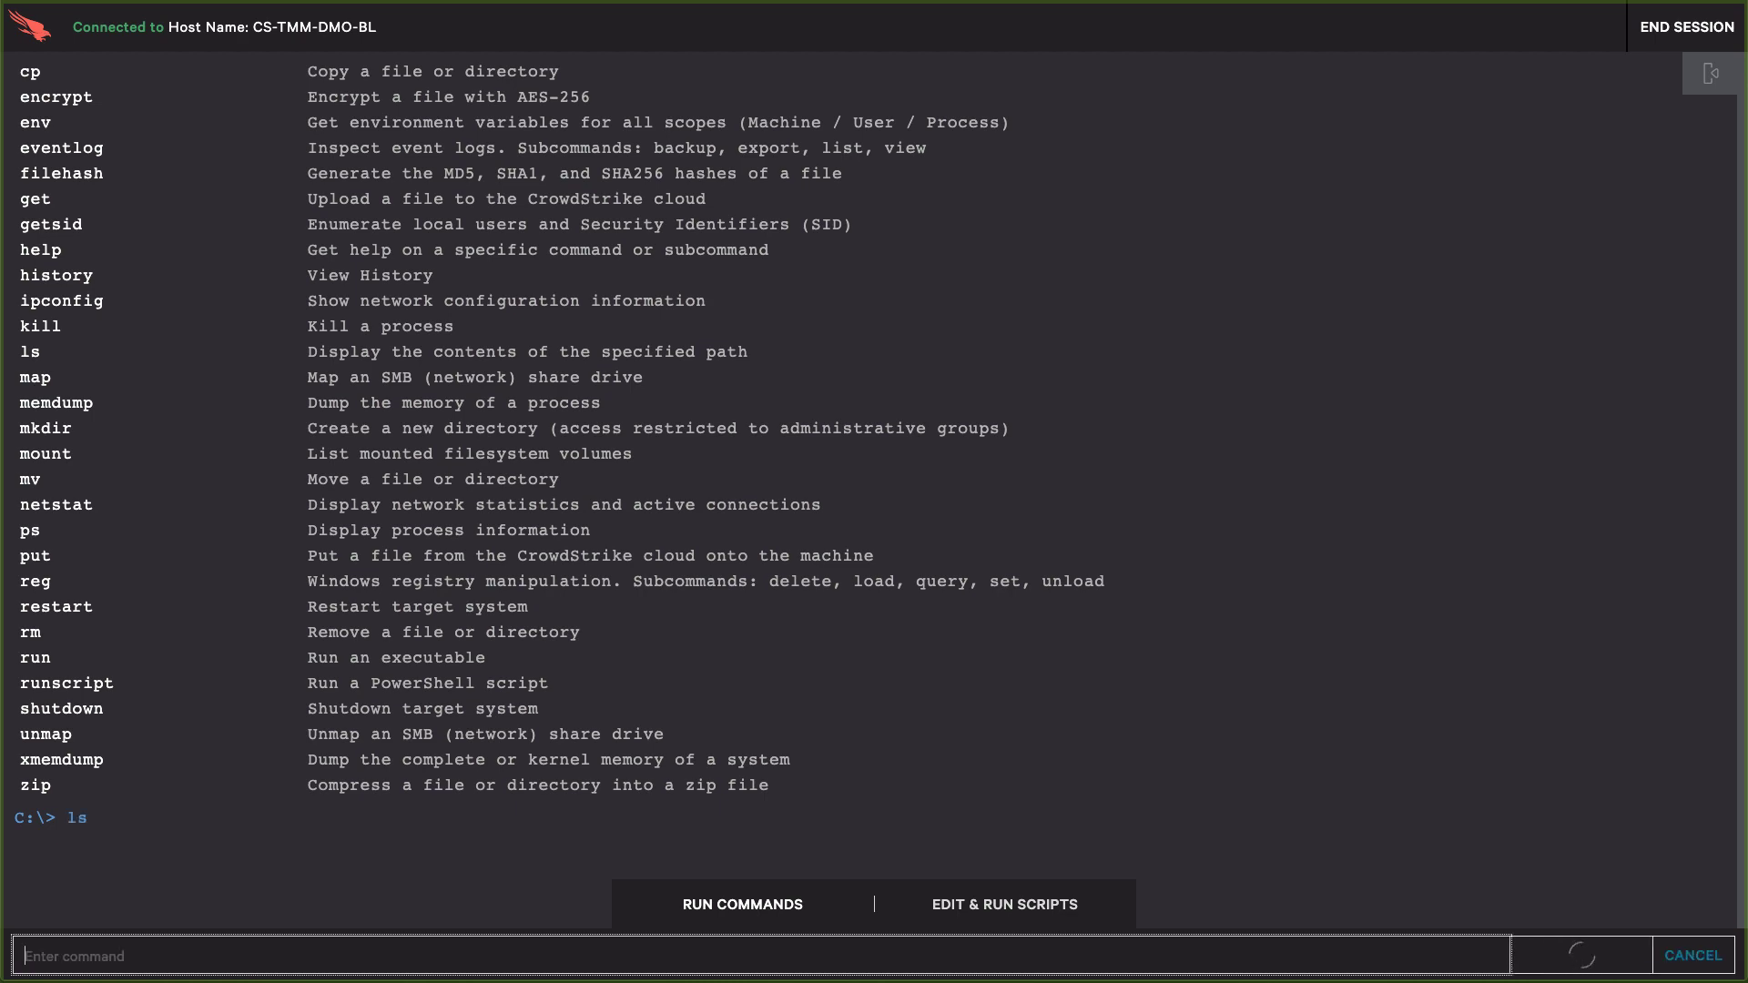
{"action": "key", "text": "Return"}
{"action": "type", "text": "put windows10.0-kb4534276-x64.msu"}
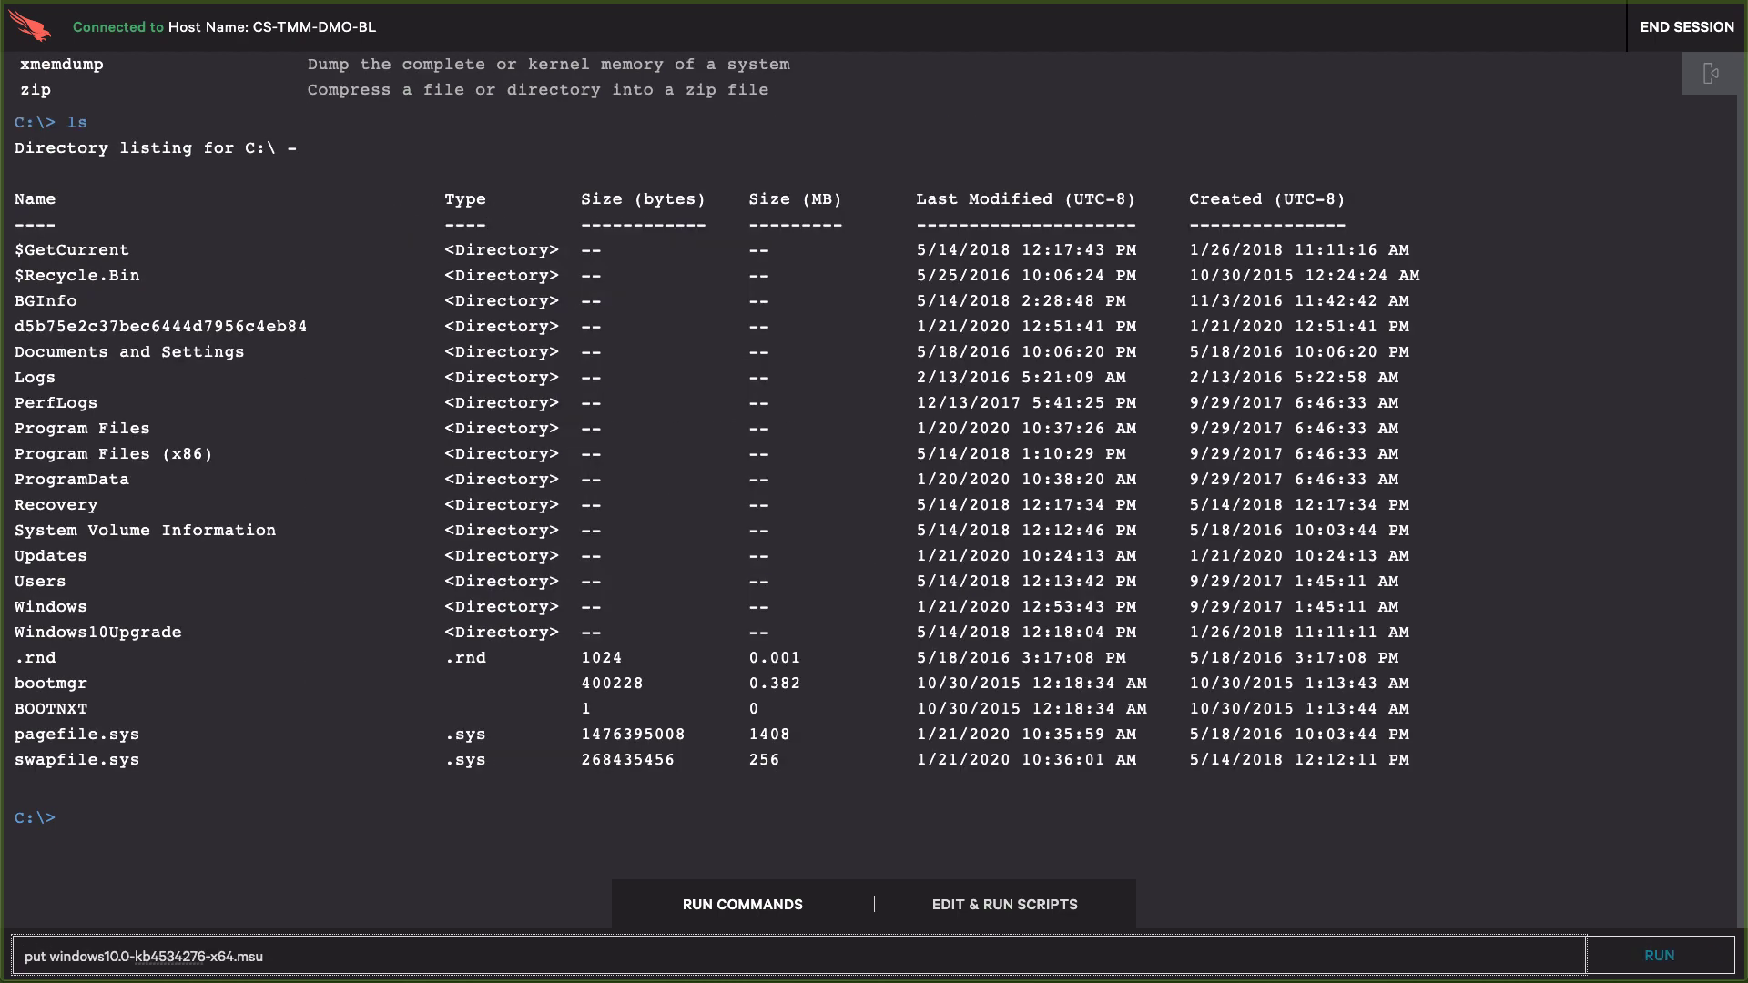
{"action": "left_click", "coordinate": [1658, 954]}
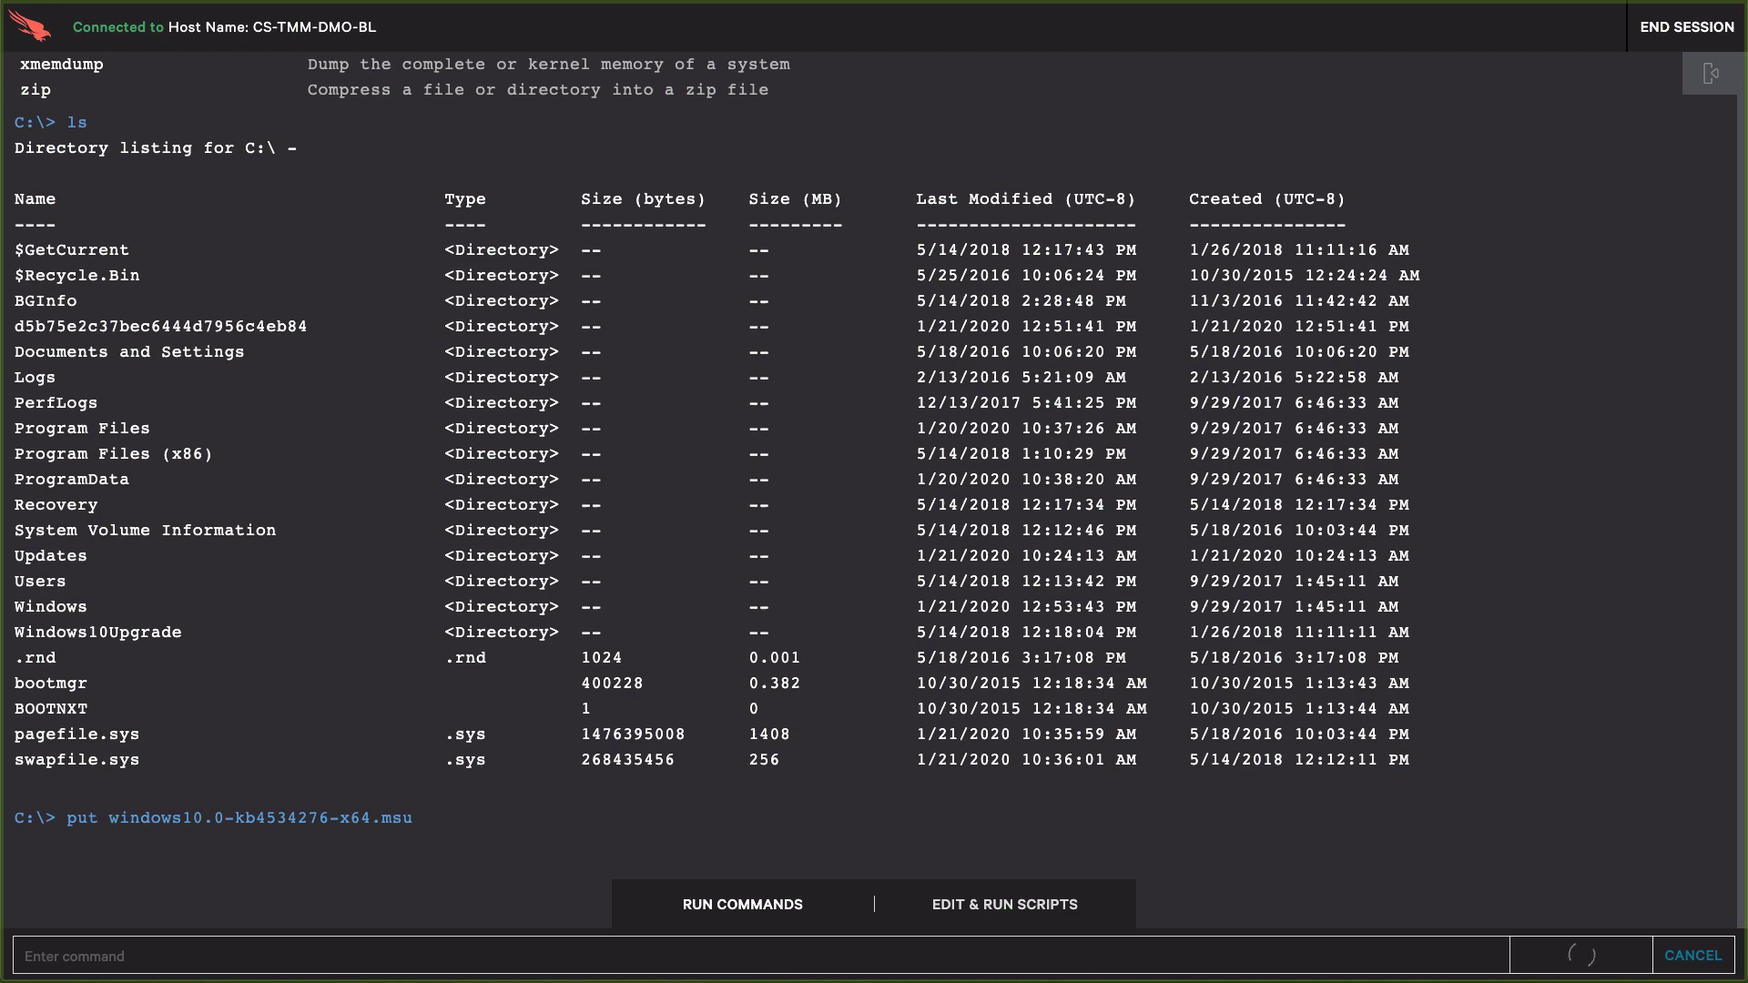
- Install the update with the pasted wusa command, then restart the host with restart -Confirm
{"action": "right_click", "coordinate": [69, 956]}
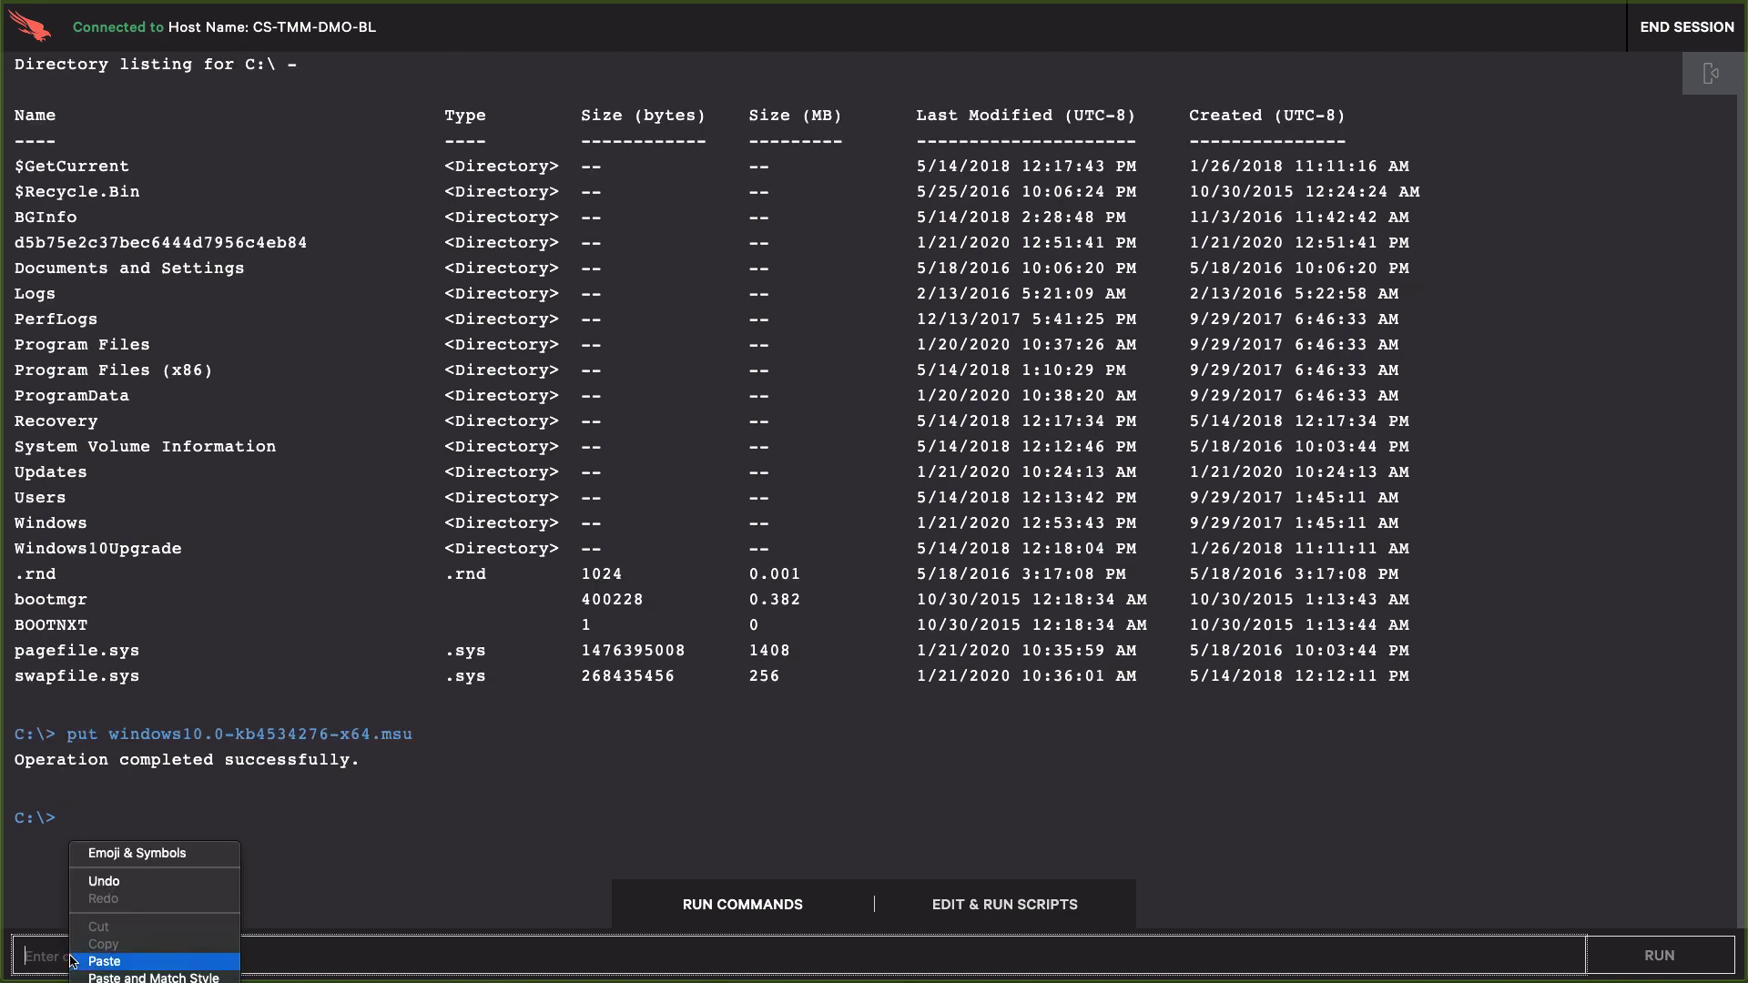
{"action": "left_click", "coordinate": [73, 961]}
{"action": "key", "text": "Return"}
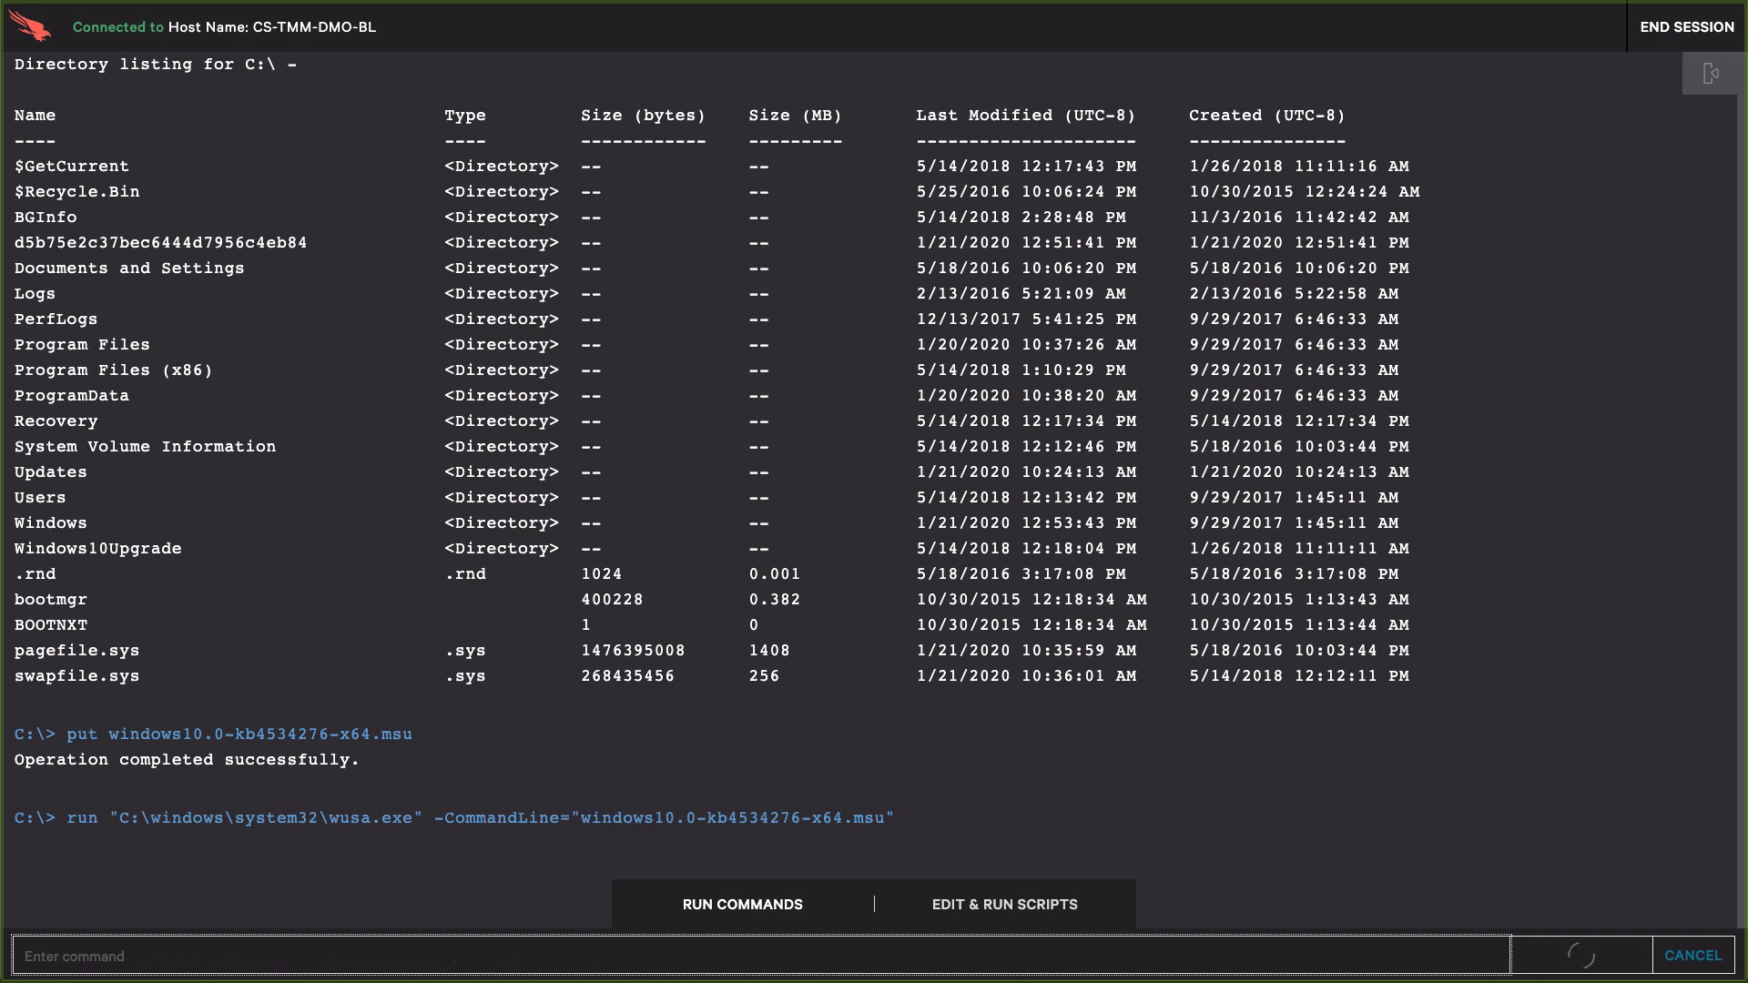
{"action": "type", "text": "help"}
{"action": "key", "text": "Return"}
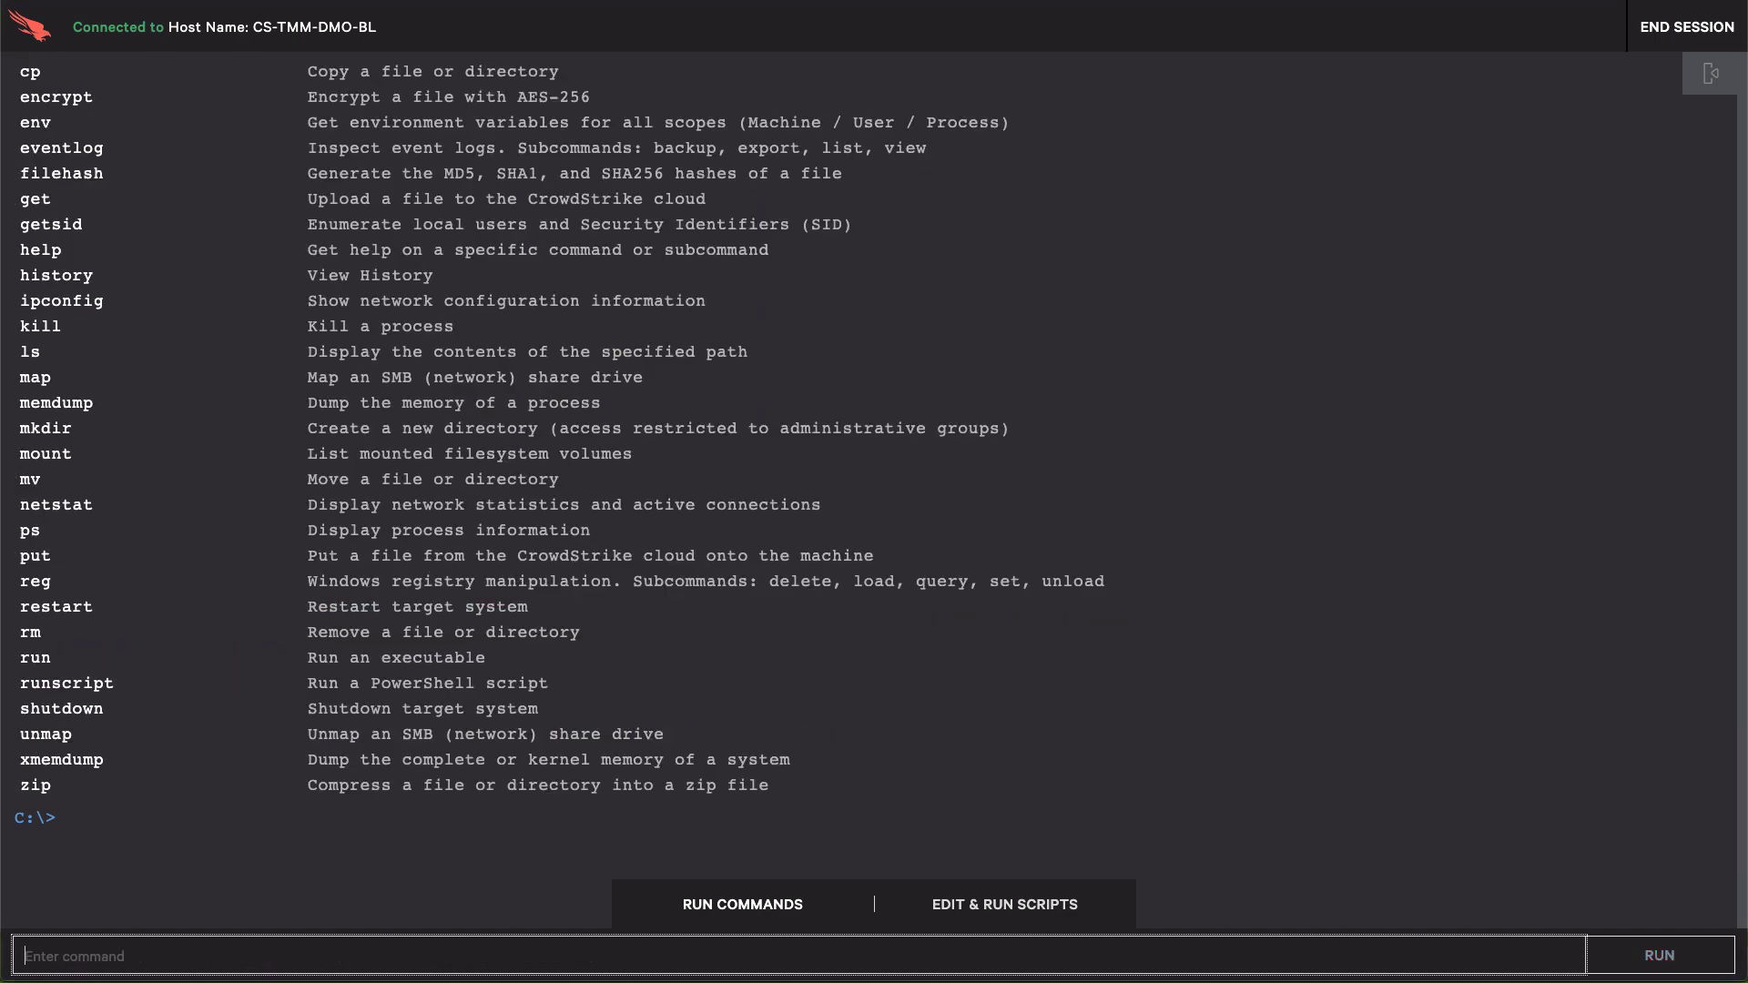
{"action": "type", "text": "restart -Confirm"}
{"action": "key", "text": "Return"}
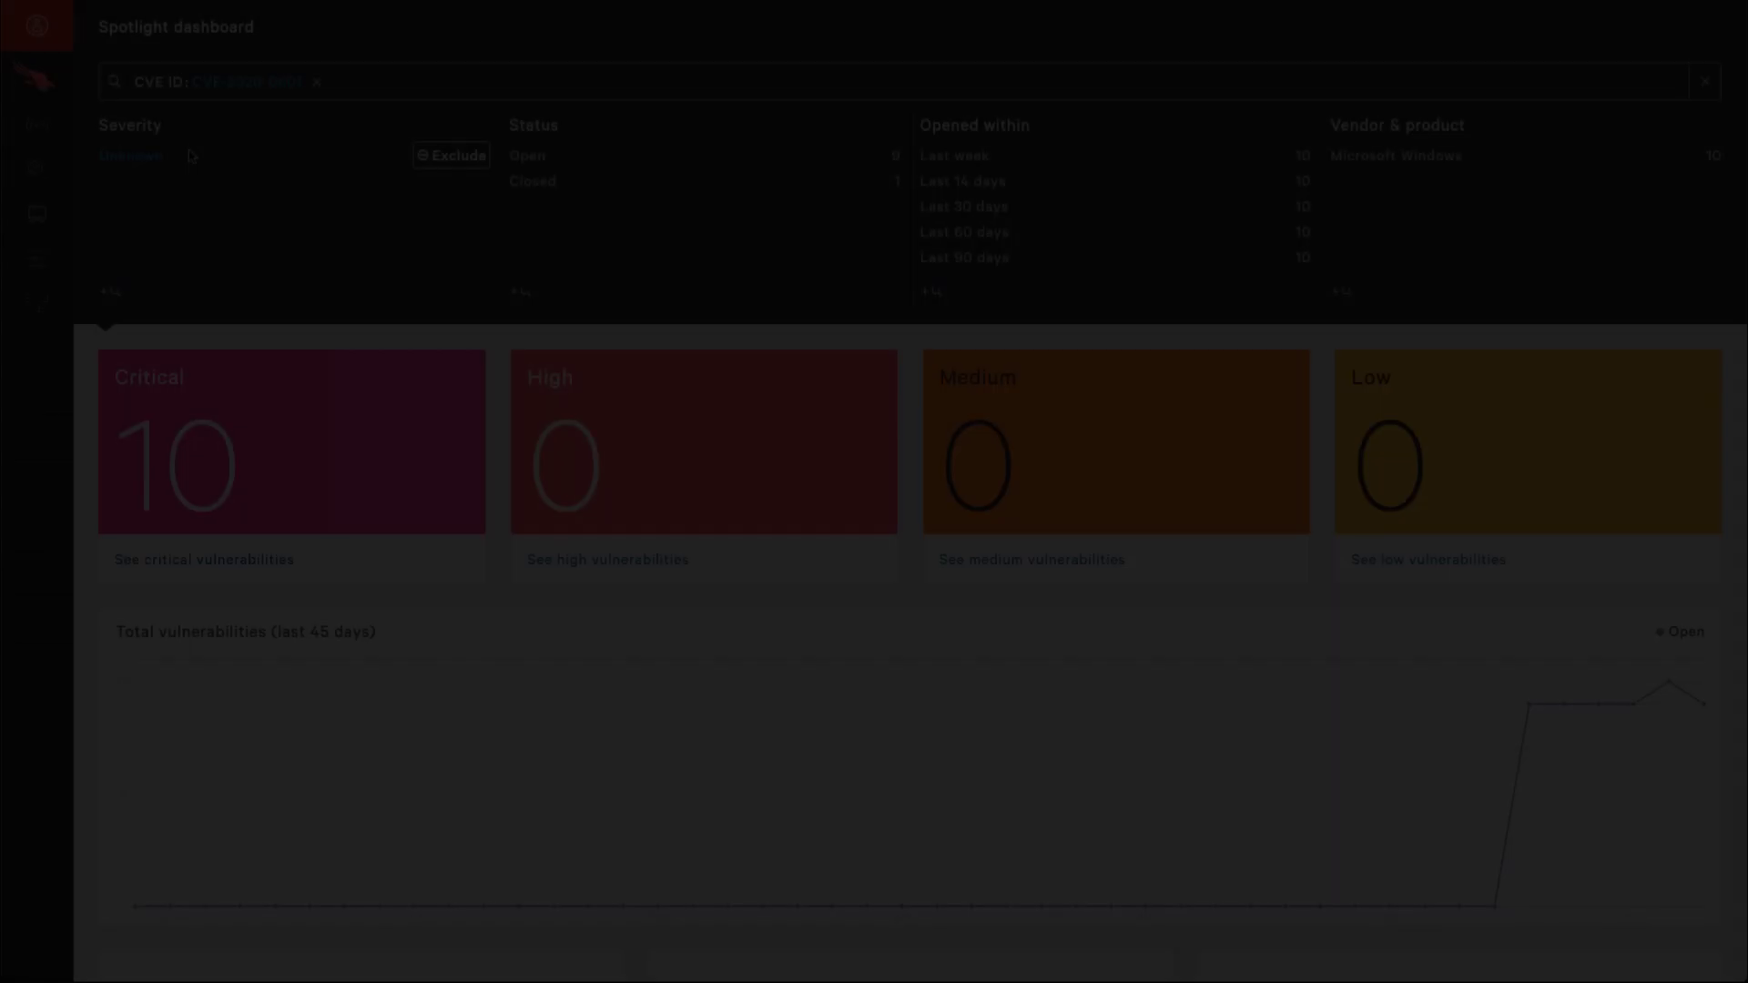
- View Spotlight's closed CVE-2020-0601 vulnerability for CS-TMM-DMO-BL, then confirm running test_signed on the host
{"action": "scroll", "coordinate": [903, 343], "scroll_direction": "down", "scroll_amount": 5}
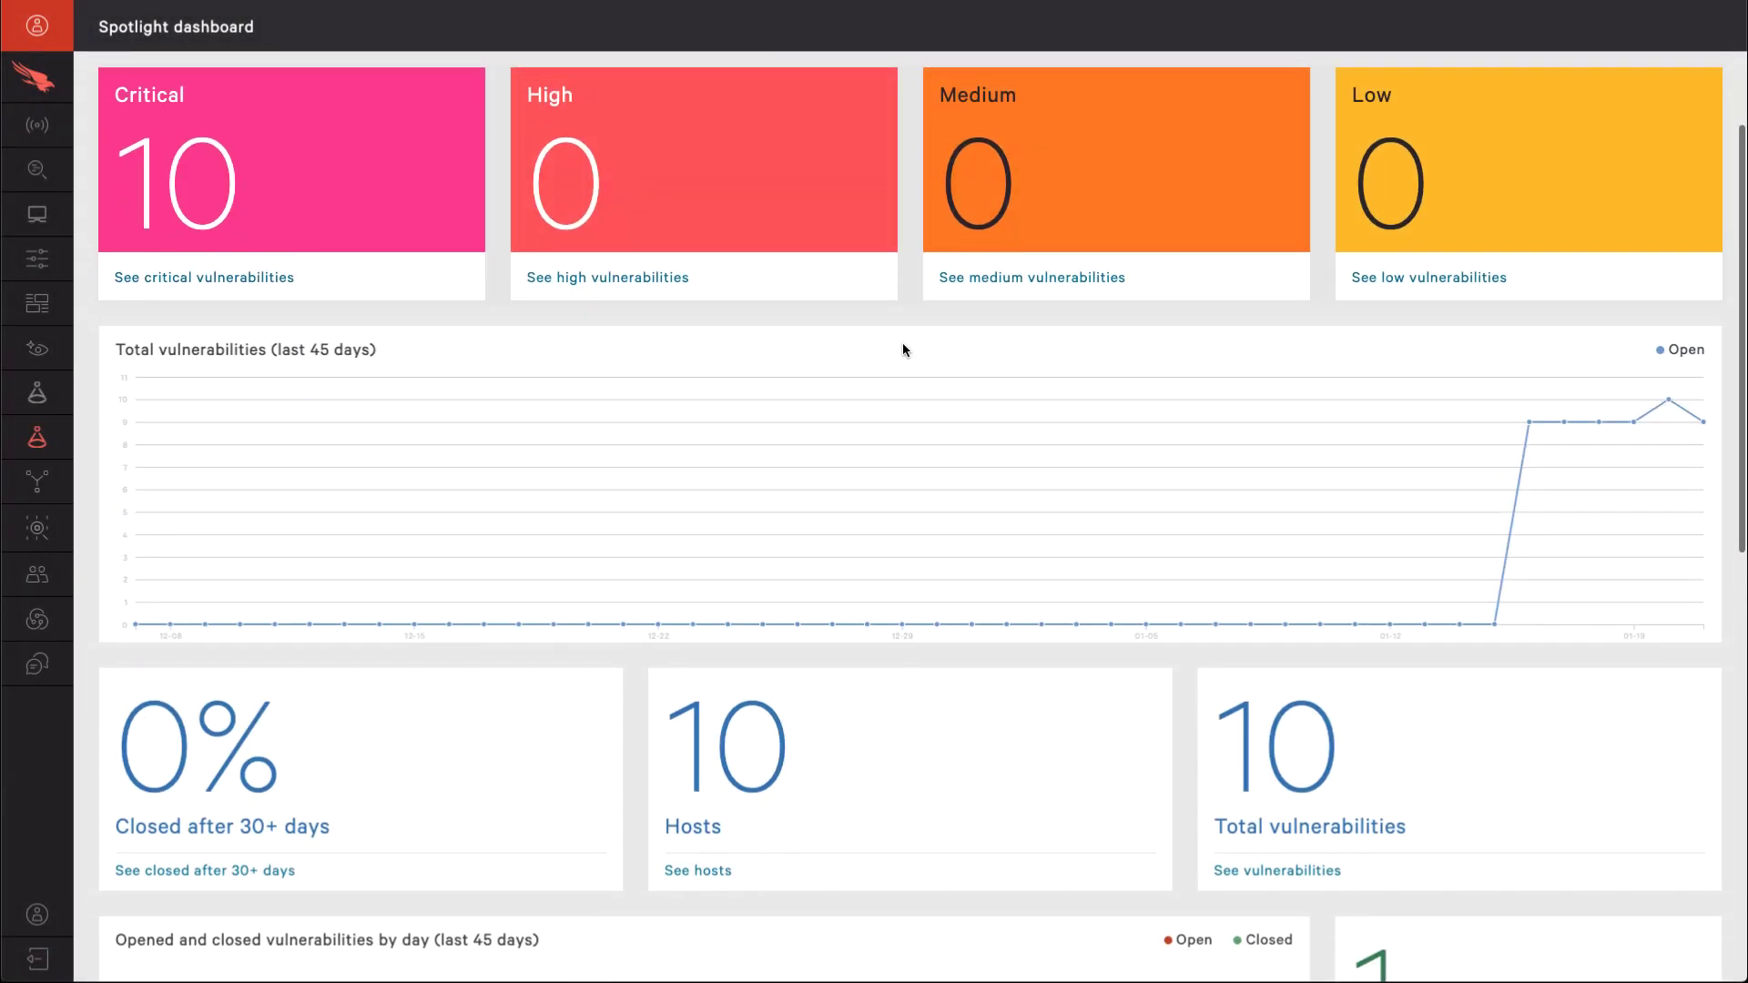
{"action": "scroll", "coordinate": [903, 346], "scroll_direction": "down", "scroll_amount": 5}
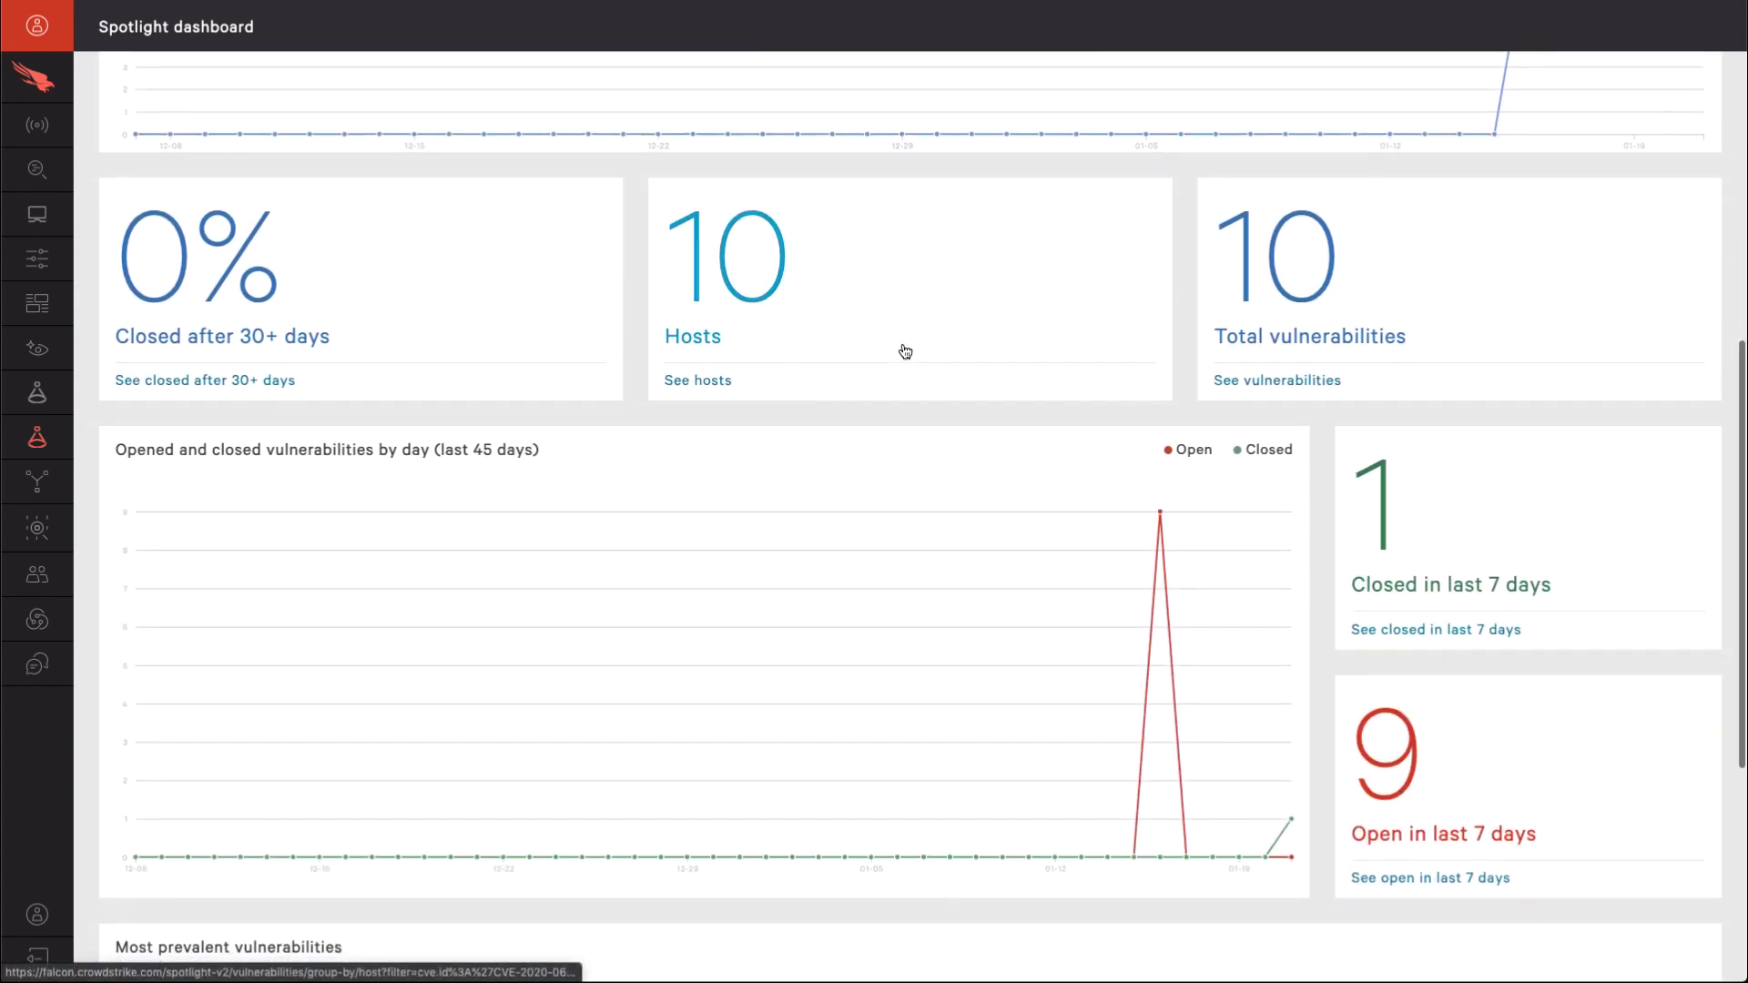
{"action": "scroll", "coordinate": [946, 337], "scroll_direction": "down", "scroll_amount": 1}
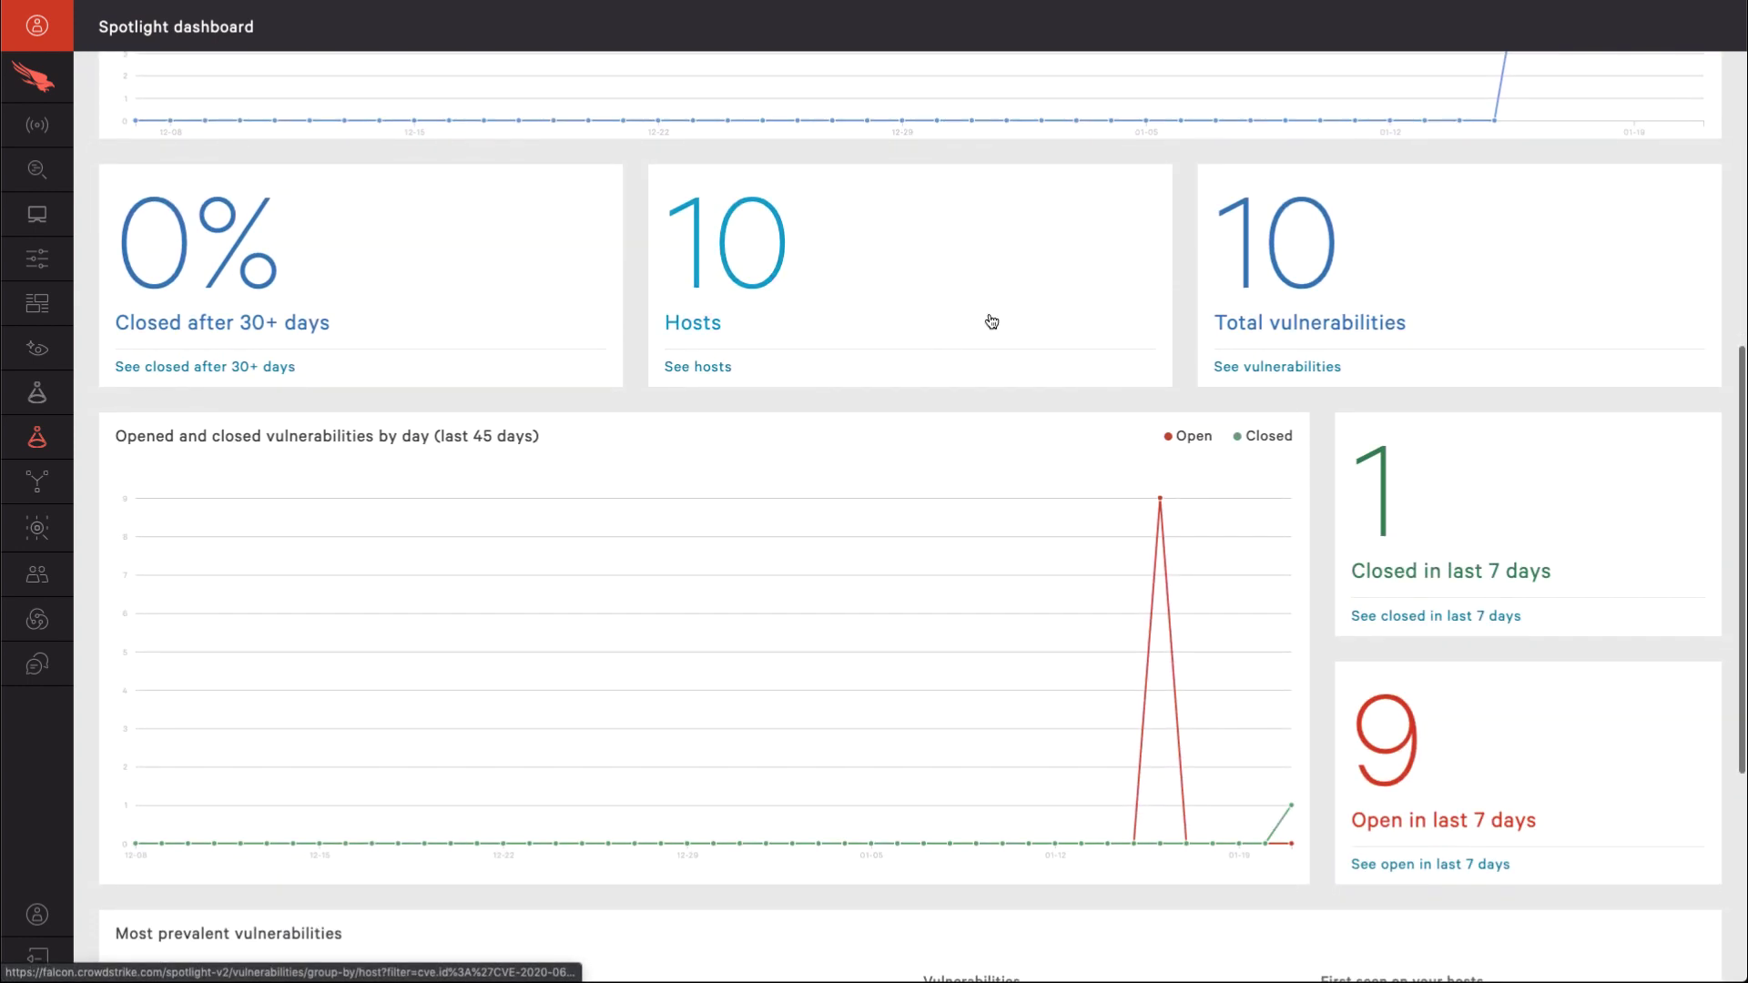
{"action": "left_click", "coordinate": [1388, 537]}
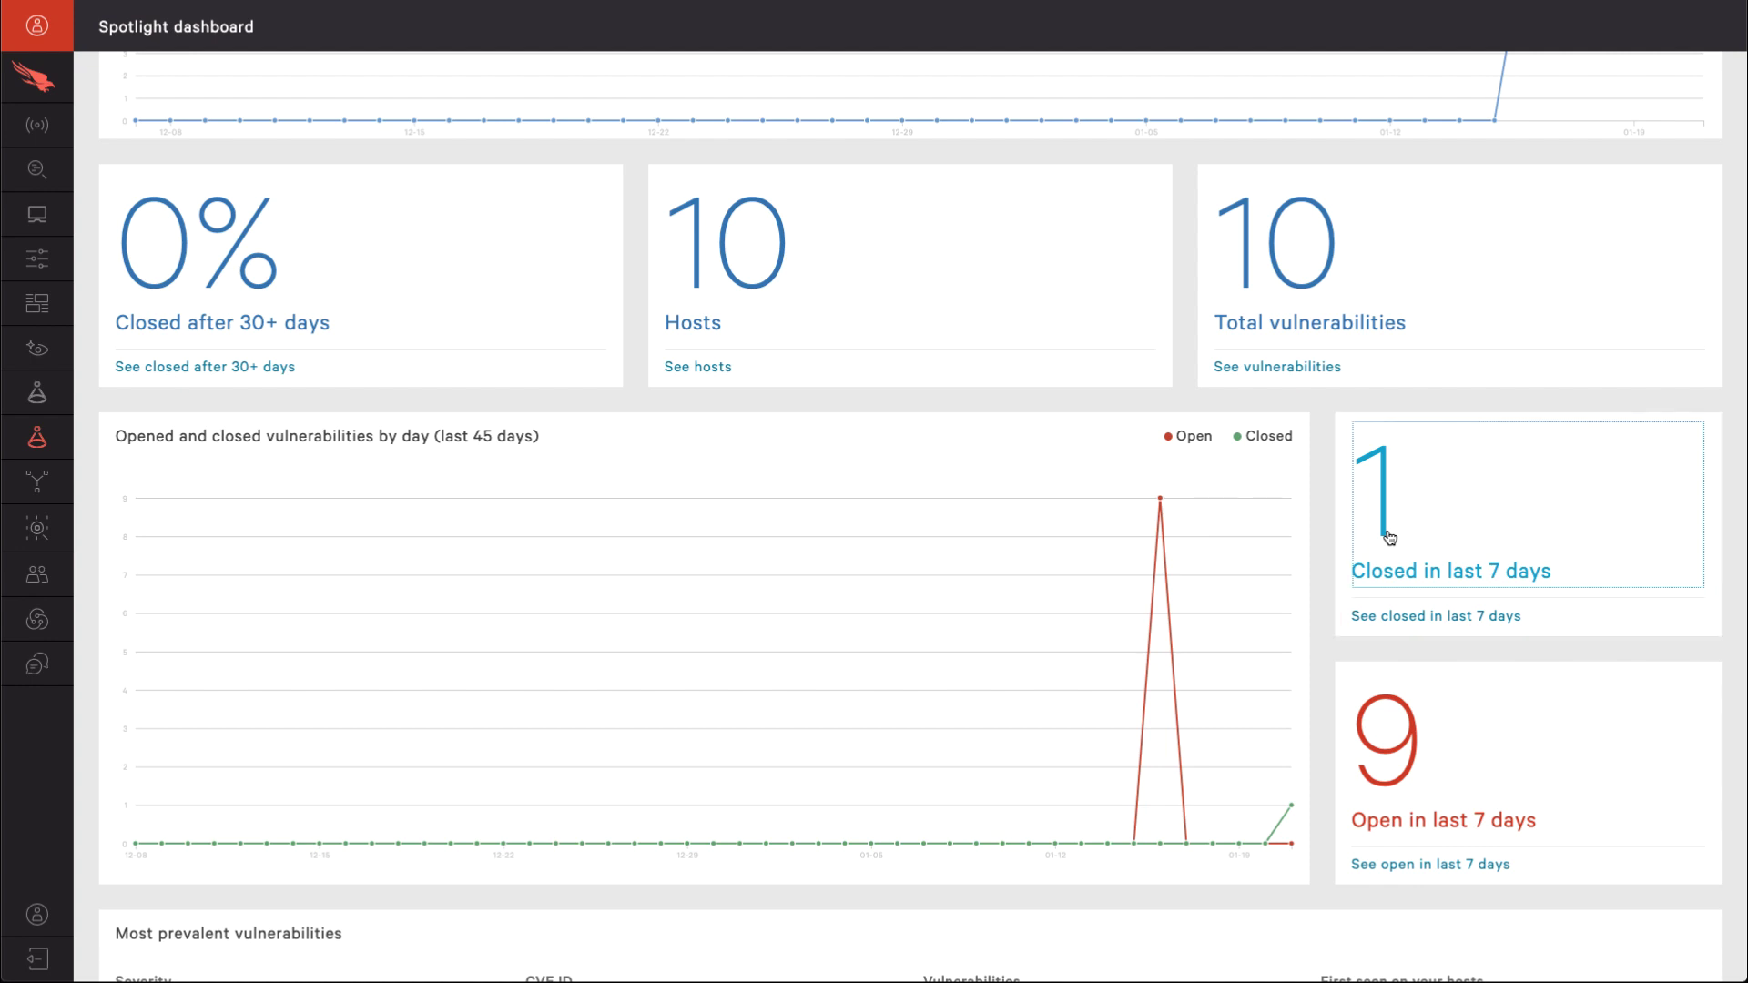
{"action": "left_click", "coordinate": [1388, 538]}
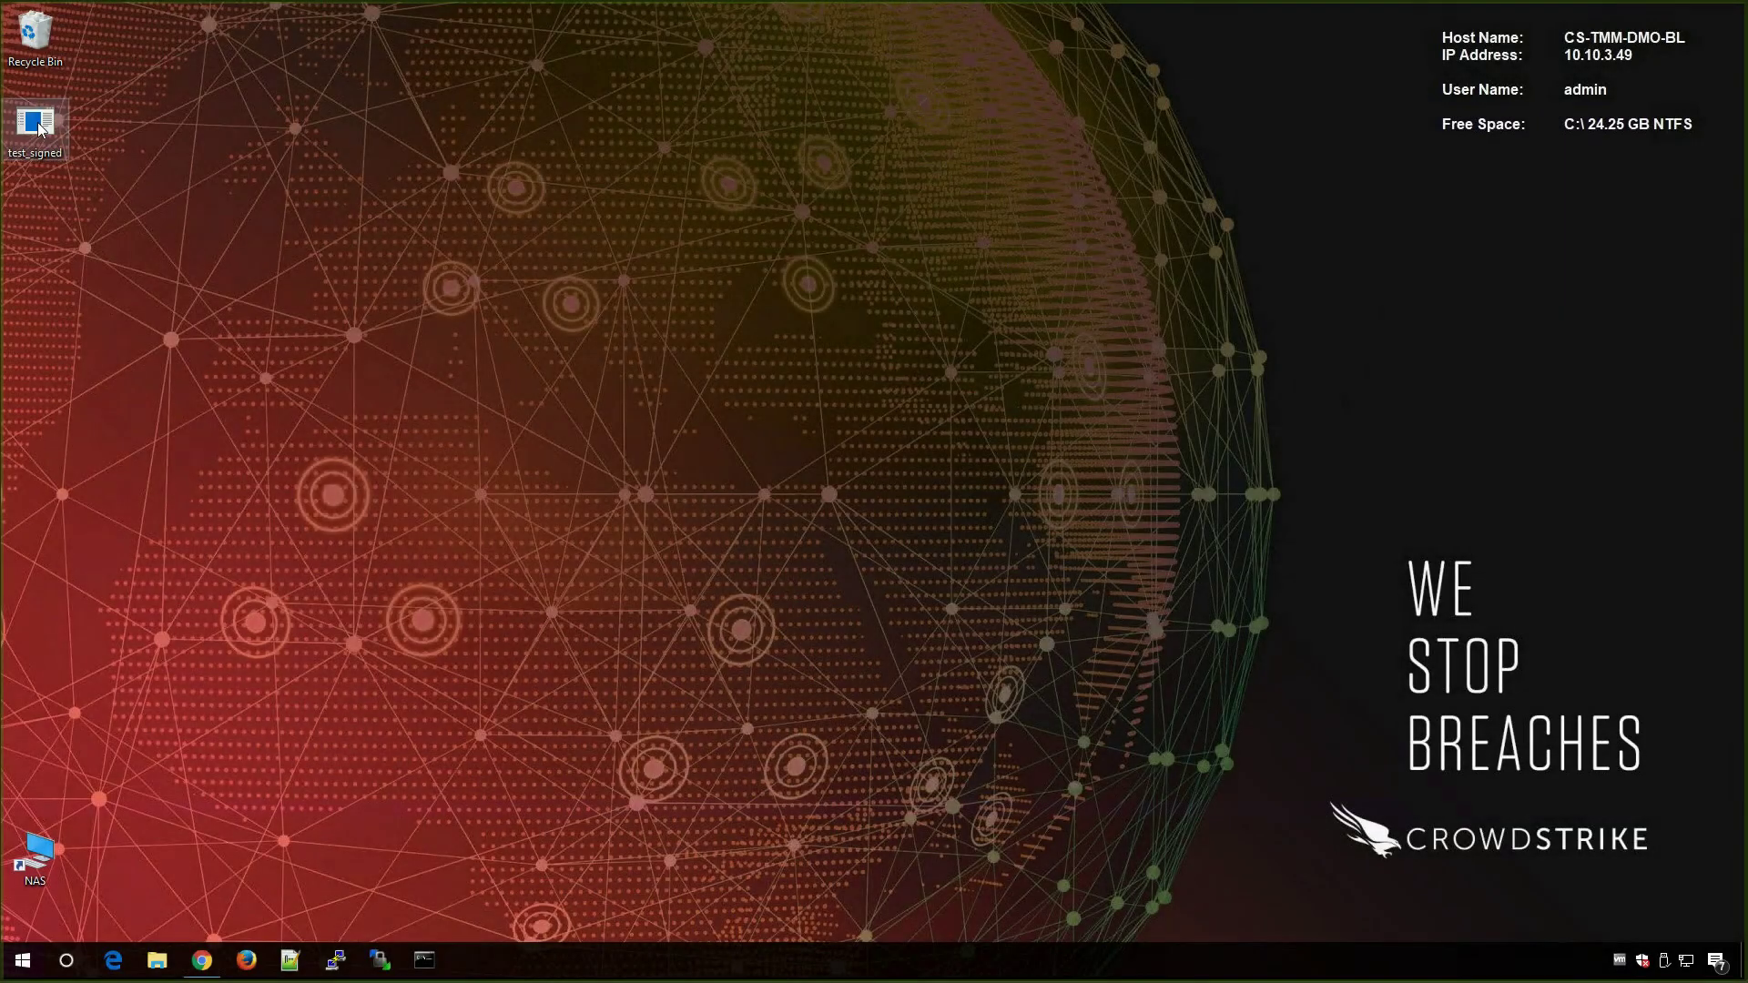
{"action": "left_click", "coordinate": [939, 506]}
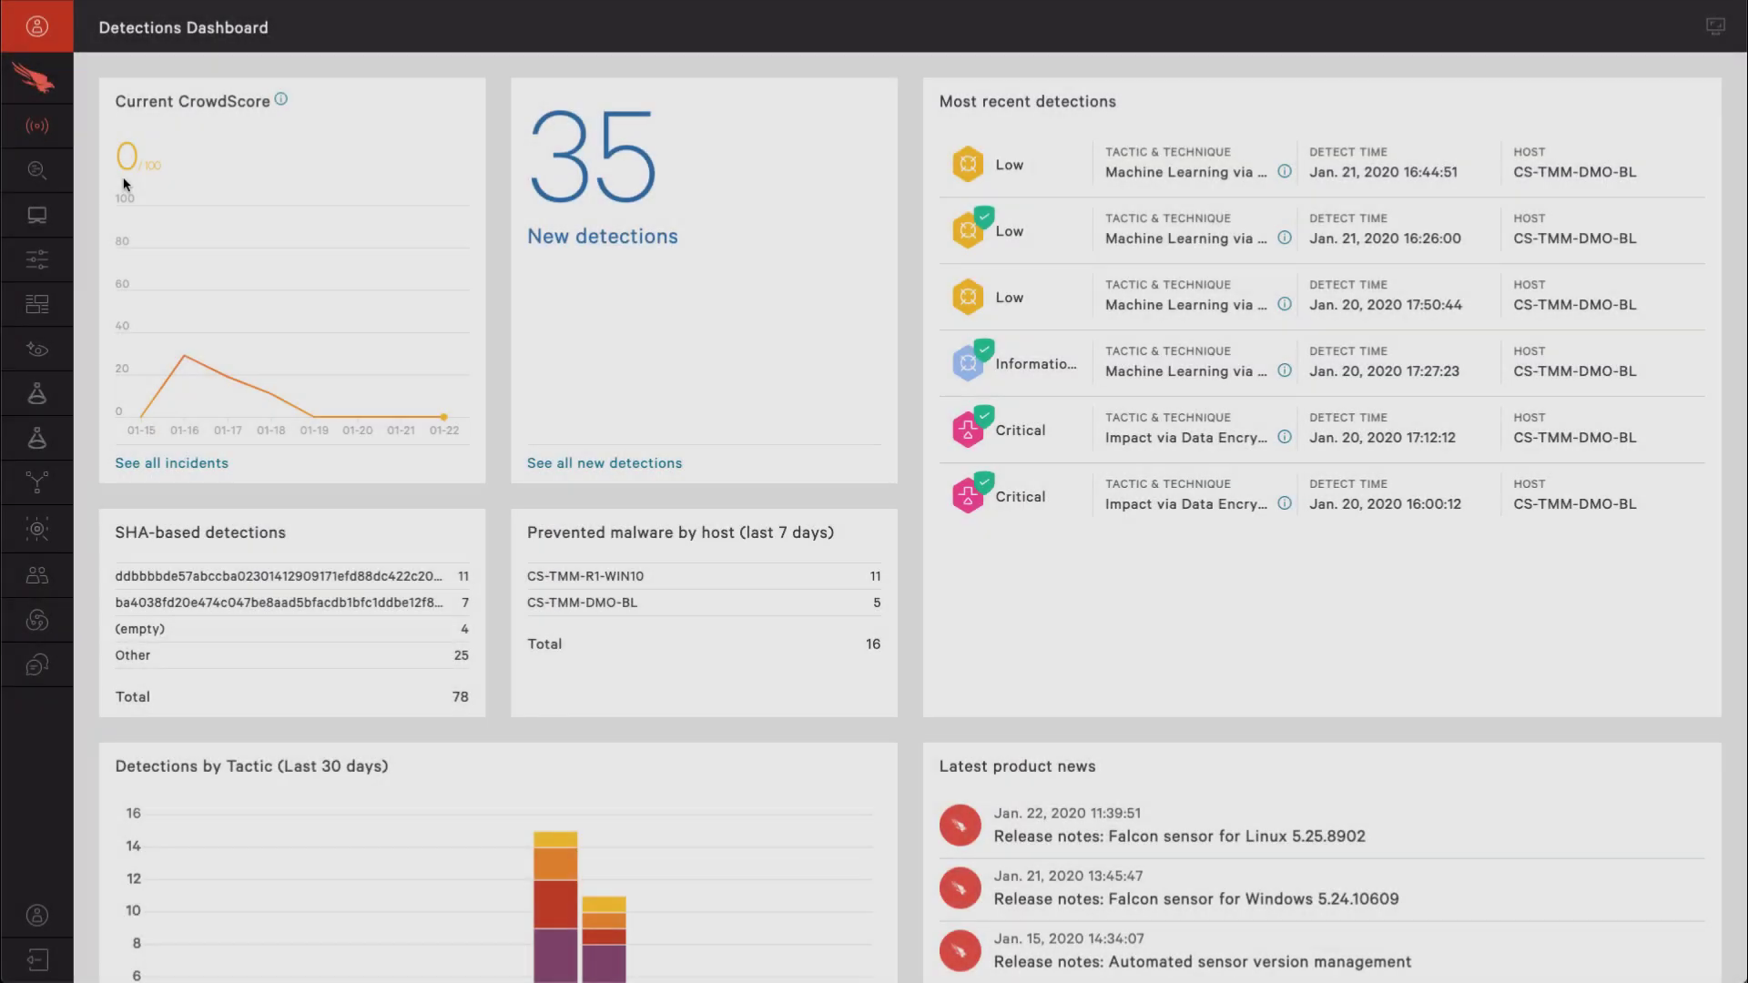
- From Host Search, open the CVE-2020-0601 (Windows CryptoAPI Spoofing) vulnerability dashboard
{"action": "mouse_move", "coordinate": [27, 183]}
{"action": "left_click", "coordinate": [119, 198]}
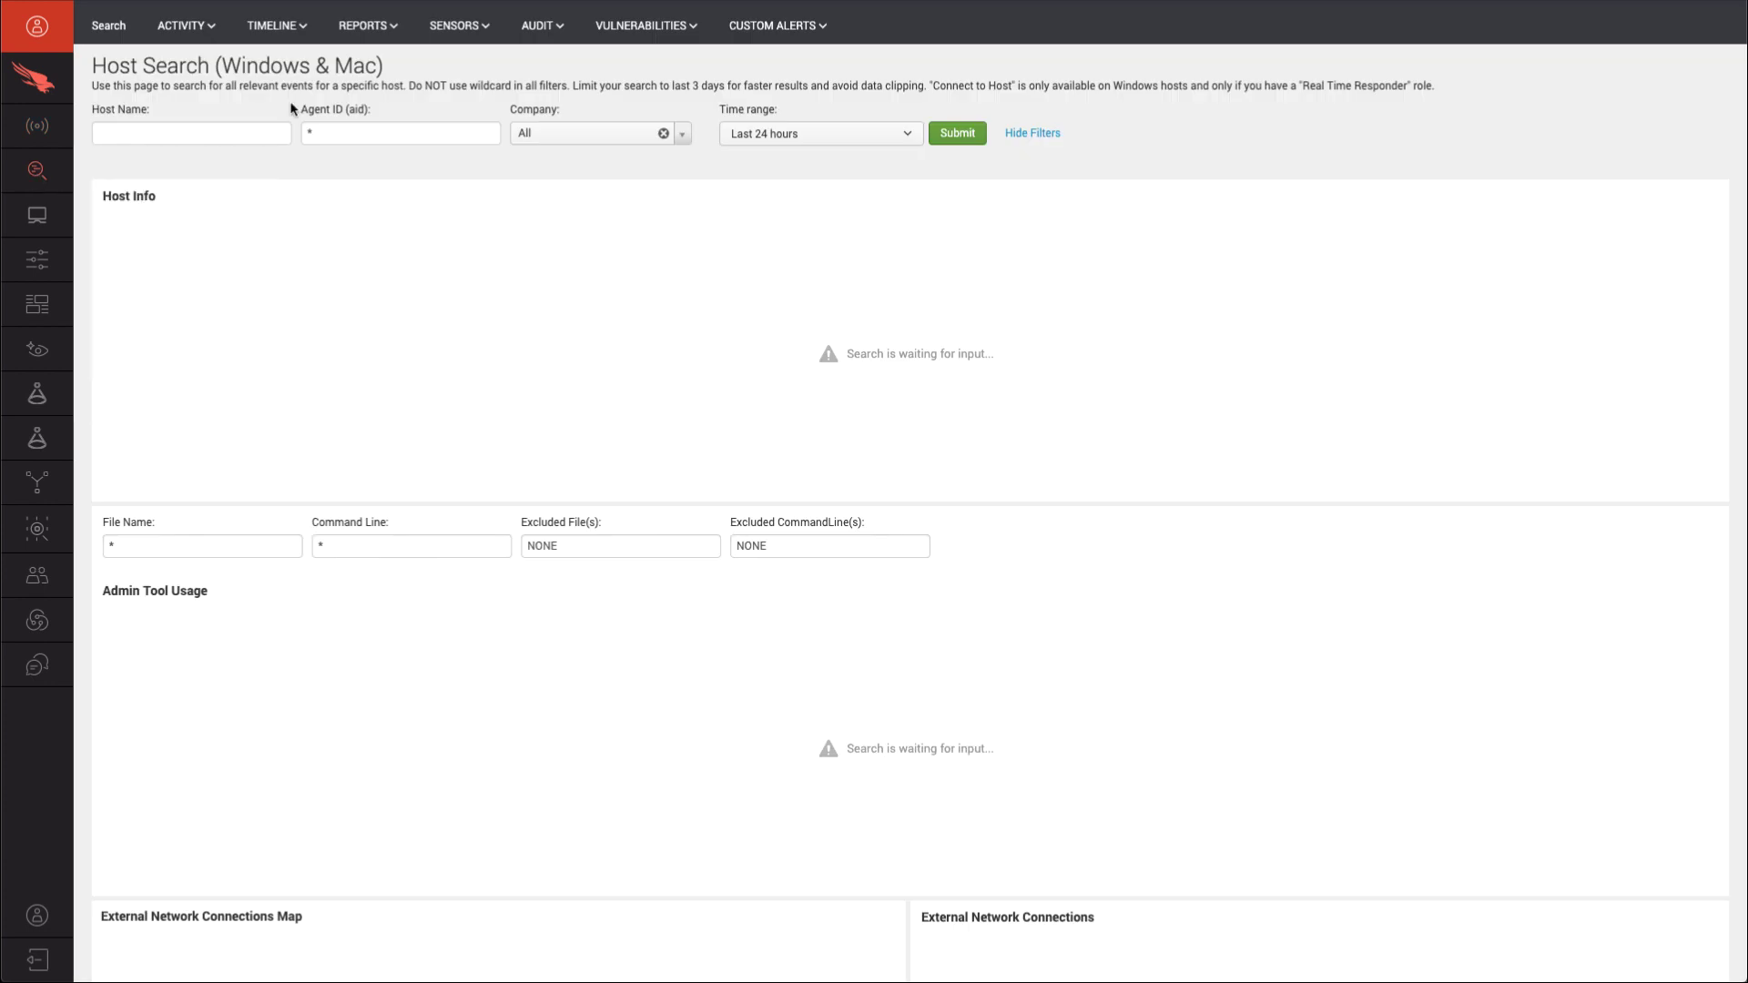
{"action": "left_click", "coordinate": [657, 26]}
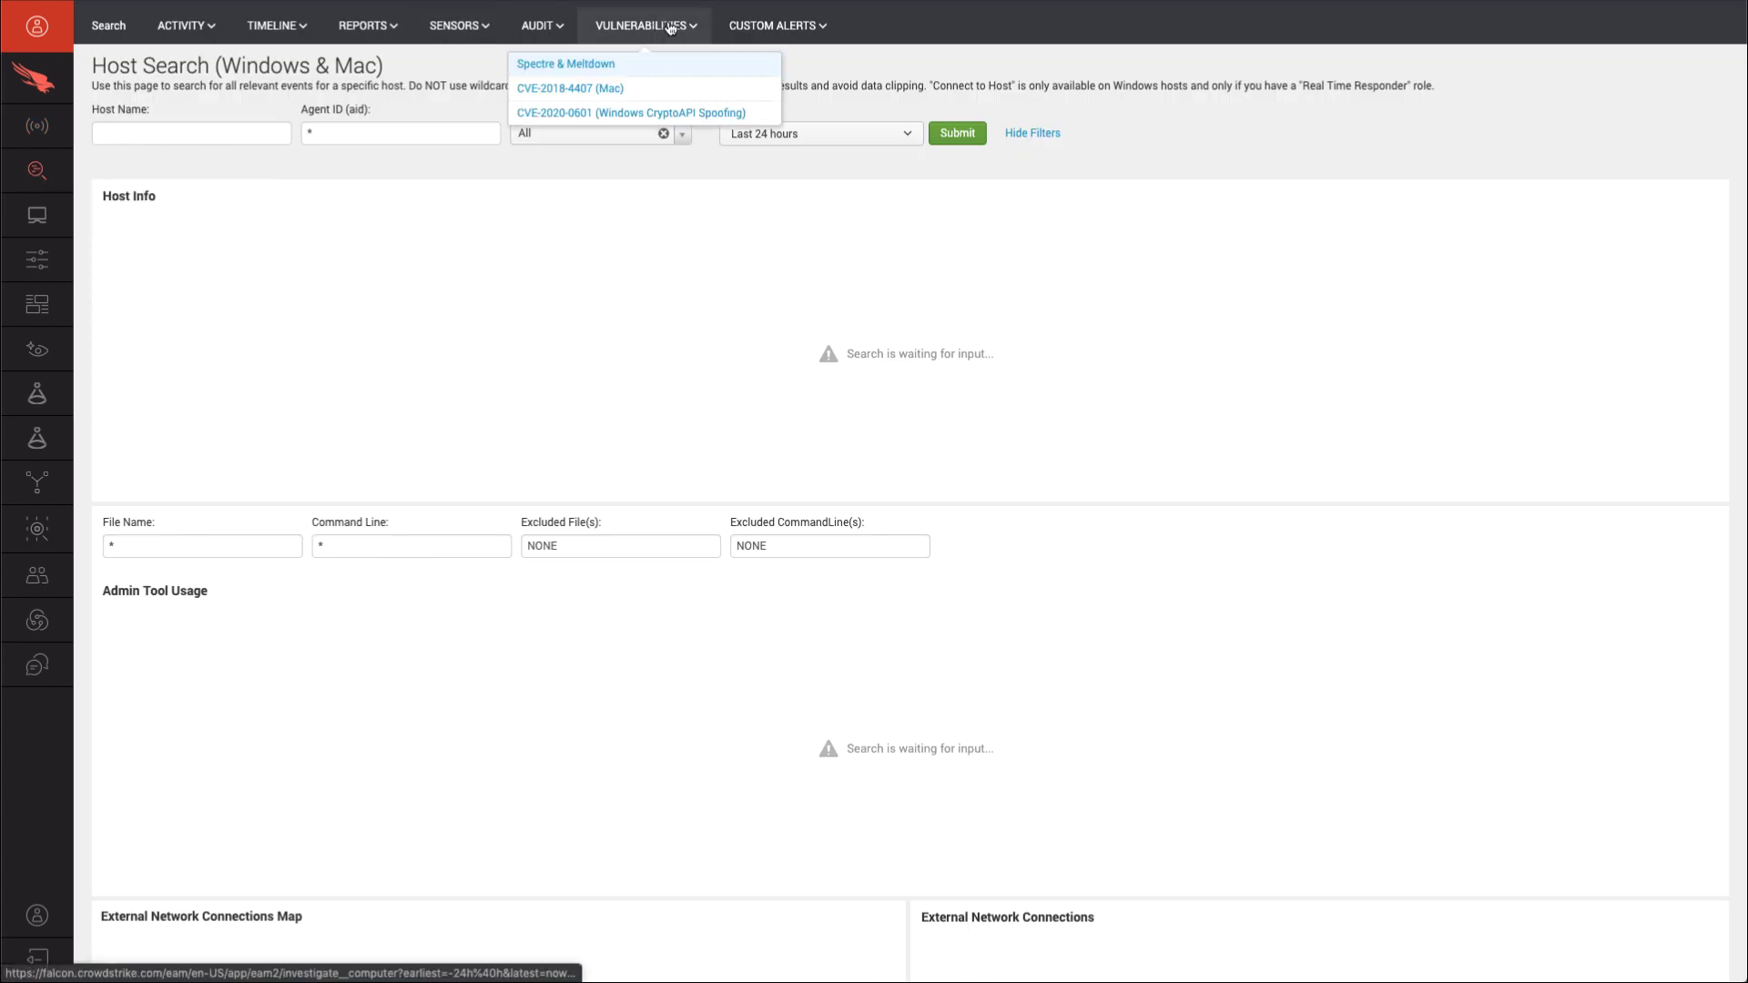
{"action": "left_click", "coordinate": [626, 115]}
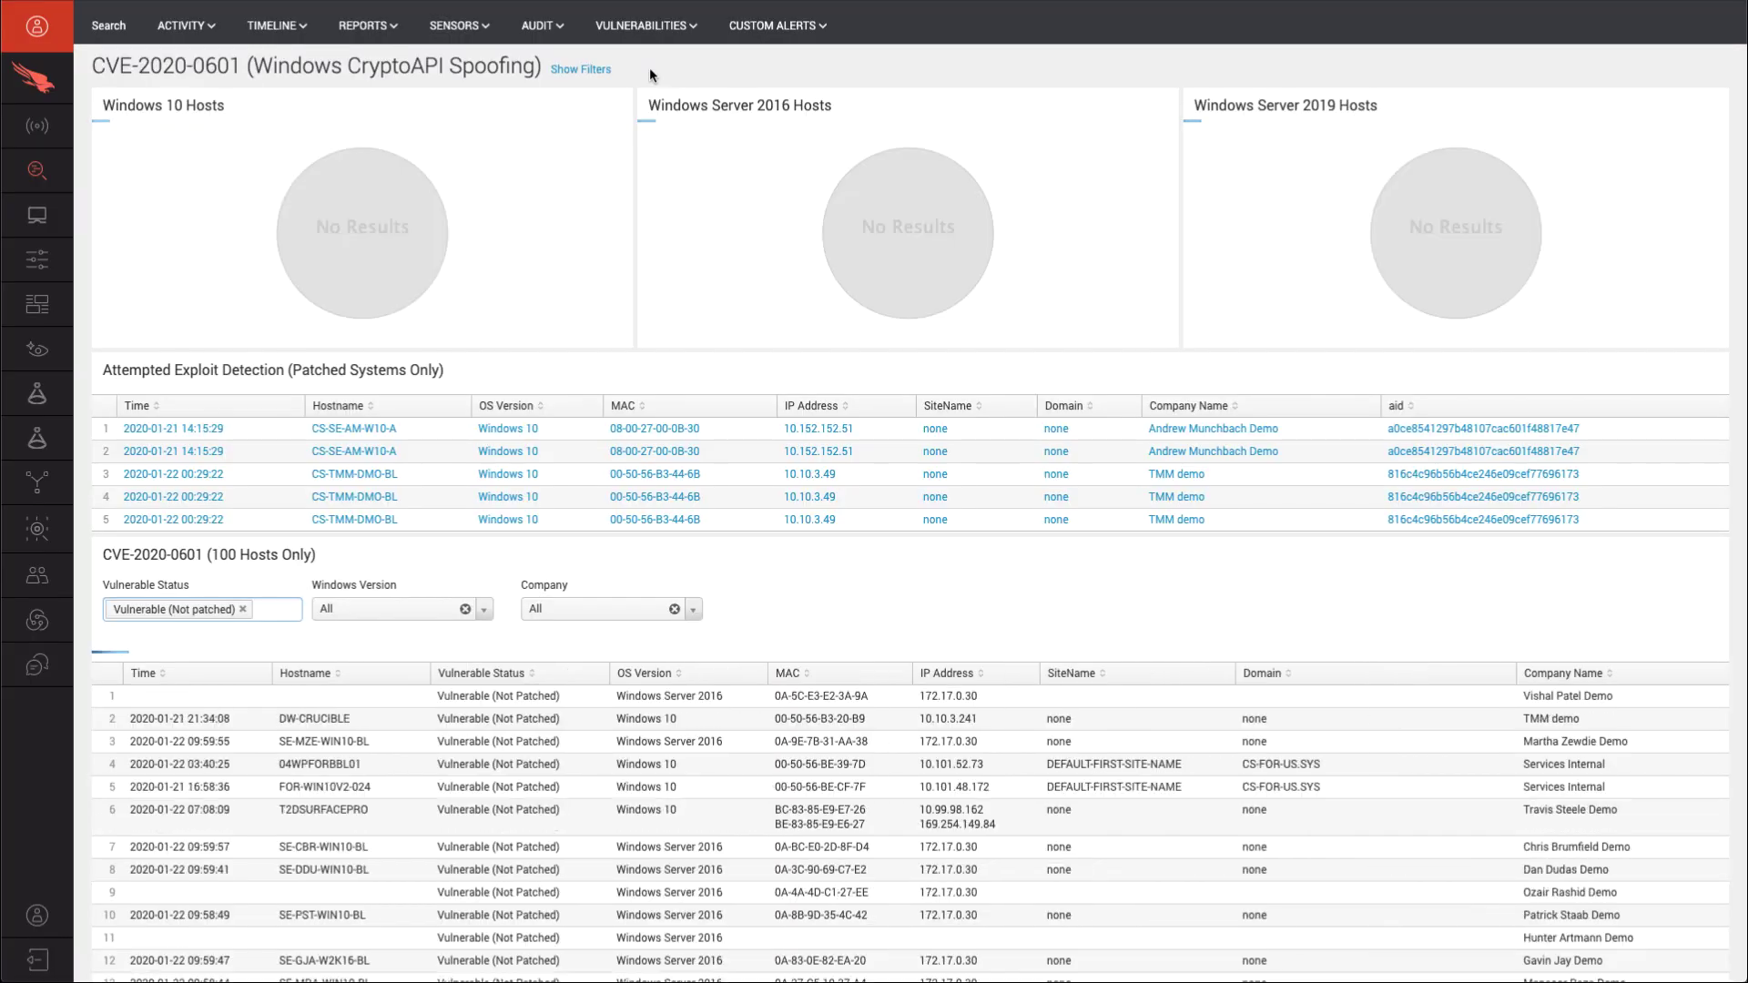